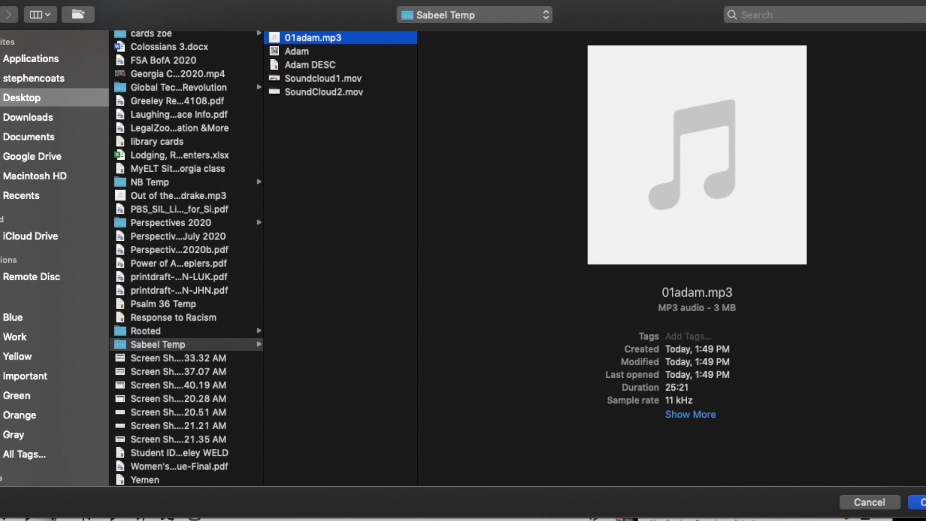
- Upload 01adam.mp3 as the track and set the Adam image from the Sabeel Temp folder as its cover
click(919, 502)
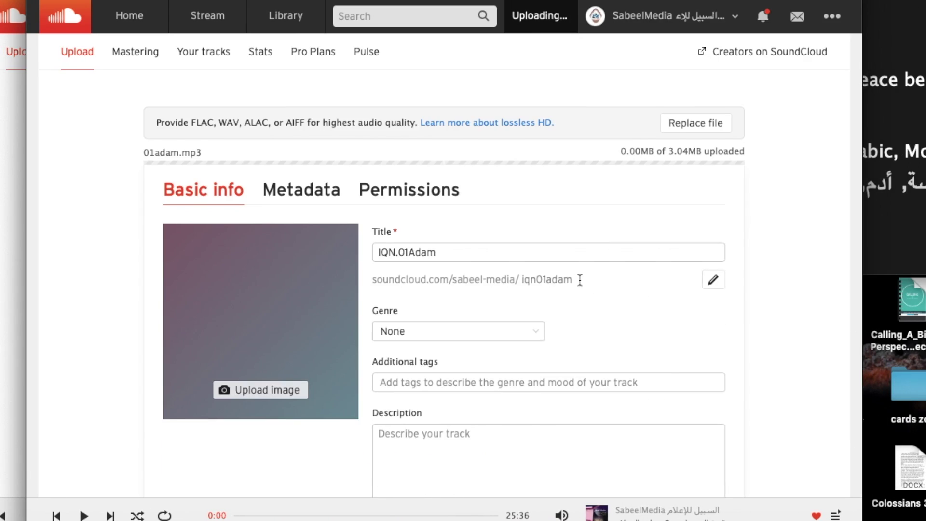
scroll(378, 251, down, 1)
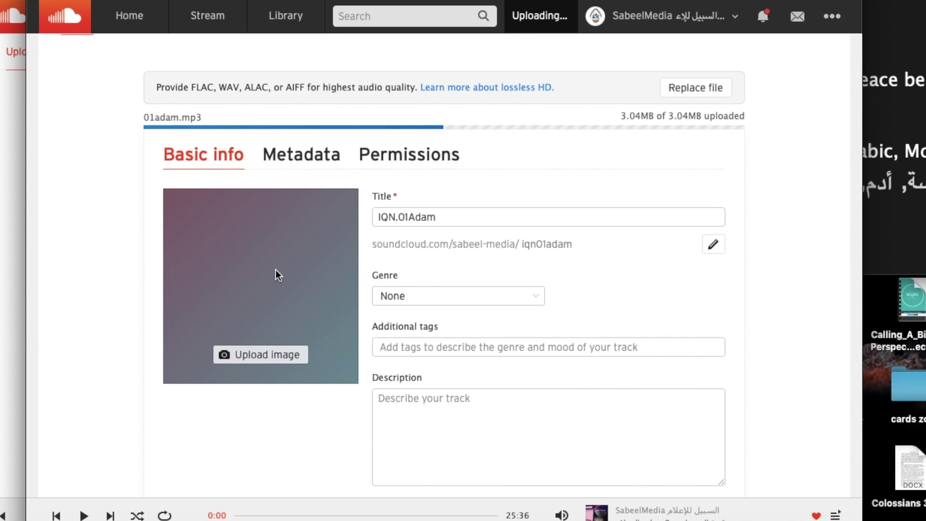
click(261, 362)
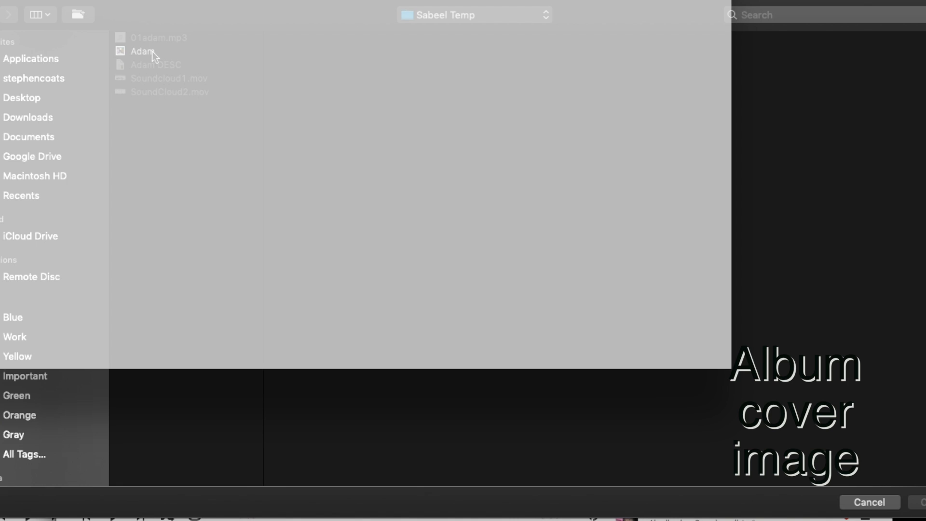
click(152, 52)
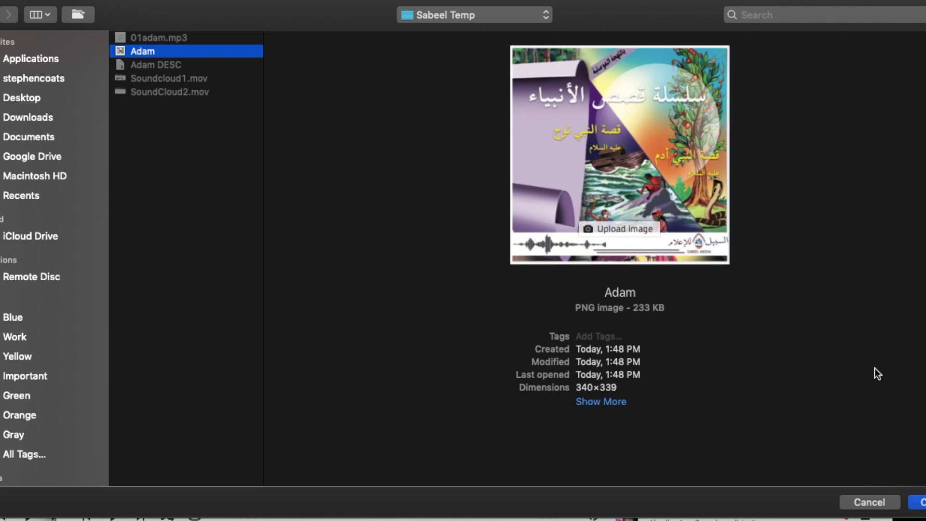
click(923, 502)
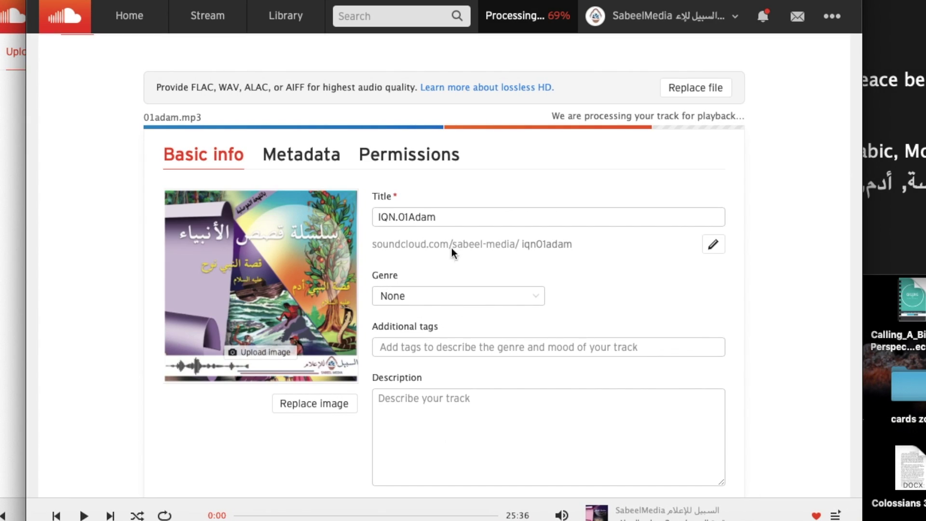
- Replace the track title with "قصة النبي أدم عليه السلام", copied from the first visible line of the TextEdit notes
click(573, 520)
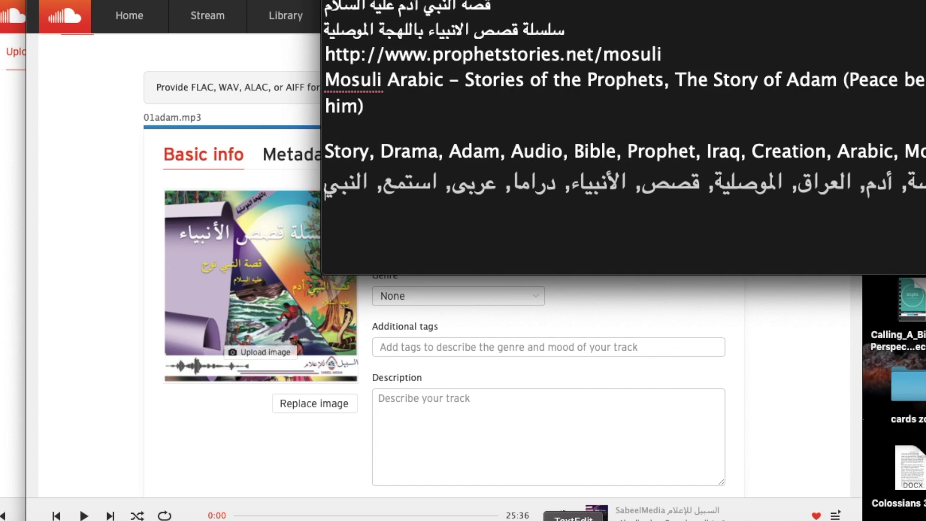
drag(420, 0, 468, 0)
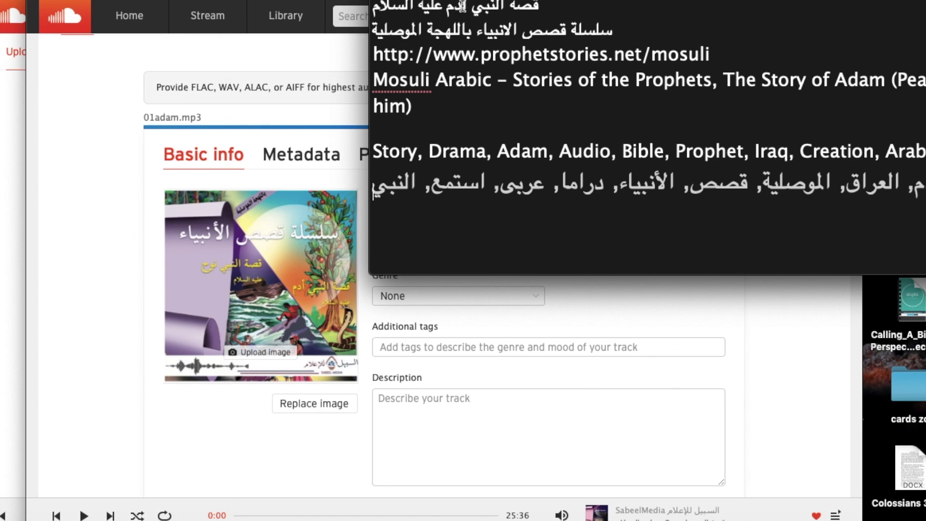
double_click(462, 6)
click(444, 6)
triple_click(445, 6)
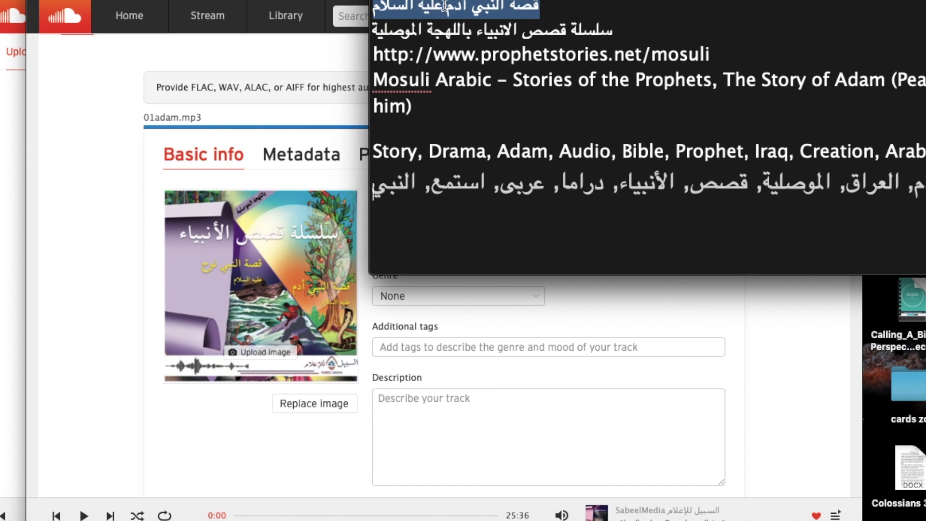
click(523, 320)
double_click(433, 218)
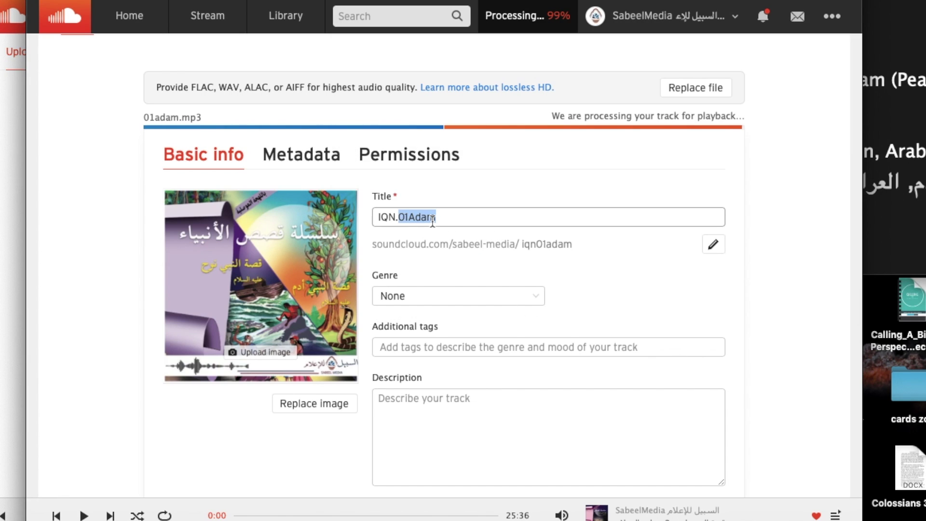
key(BackSpace)
key(BackSpace)
key(BackSpace)
key(BackSpace)
key(BackSpace)
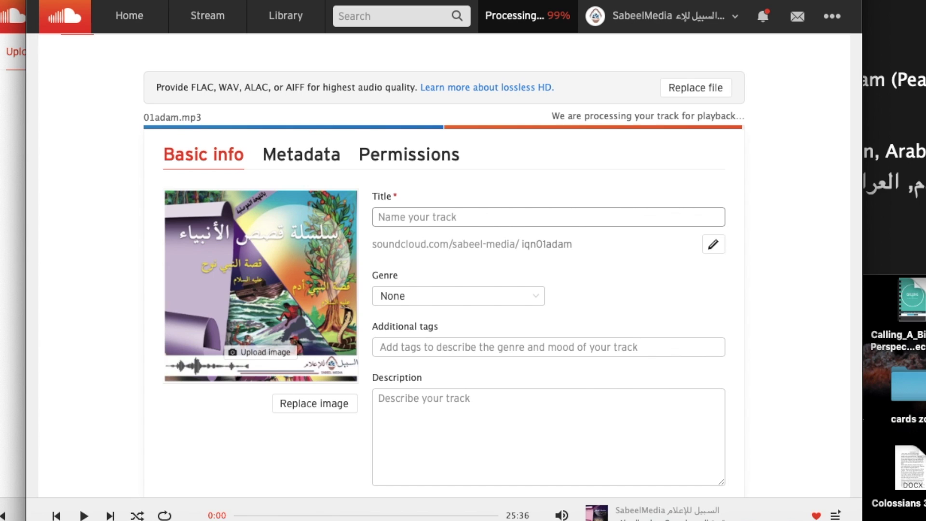
text(قصة النبي أدم عليه السلام)
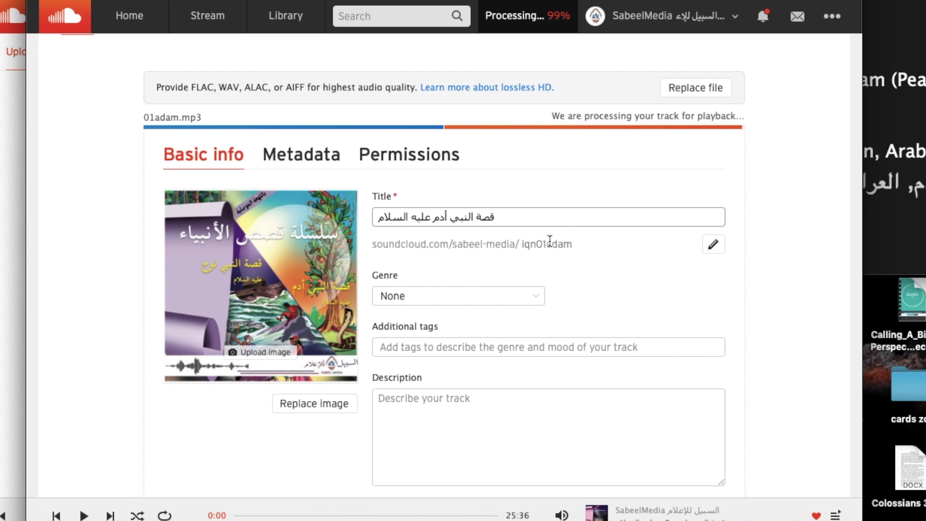
- Change the track's permalink ending to mosuli_adam1
click(712, 244)
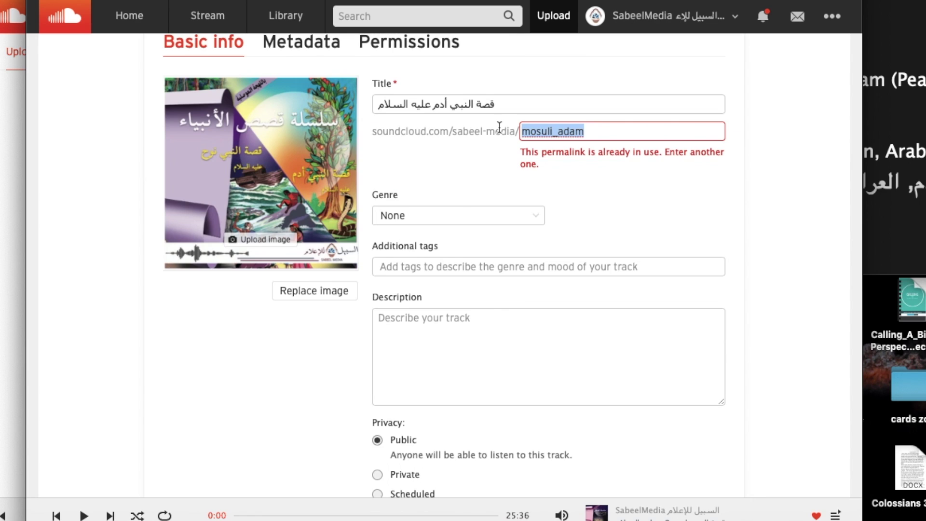
text(mosuli)
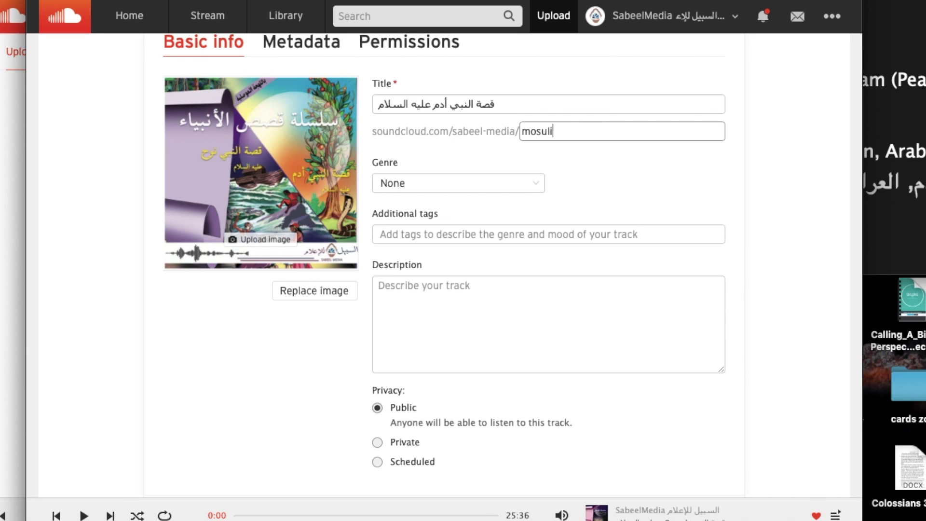
text(_adam1)
- Set the track's genre to Storytelling from the audio genres
click(442, 192)
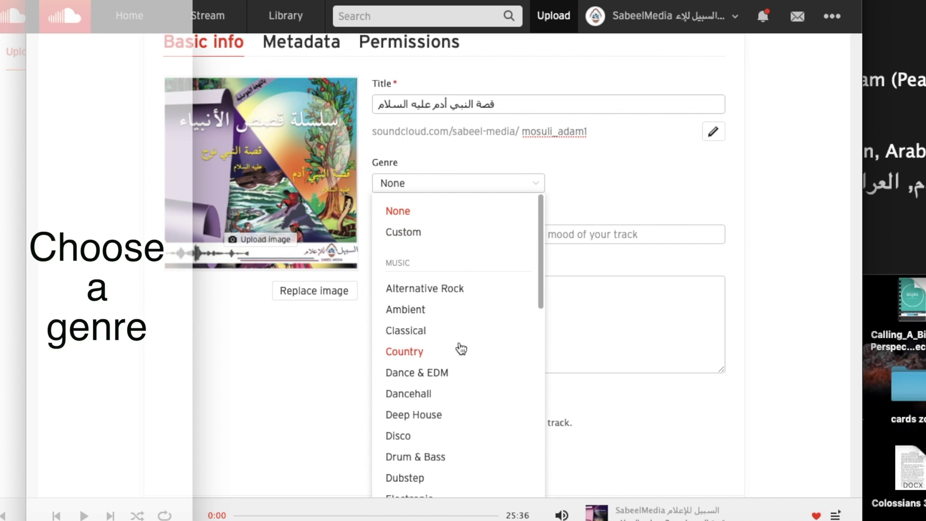
scroll(461, 348, down, 3)
scroll(461, 349, up, 3)
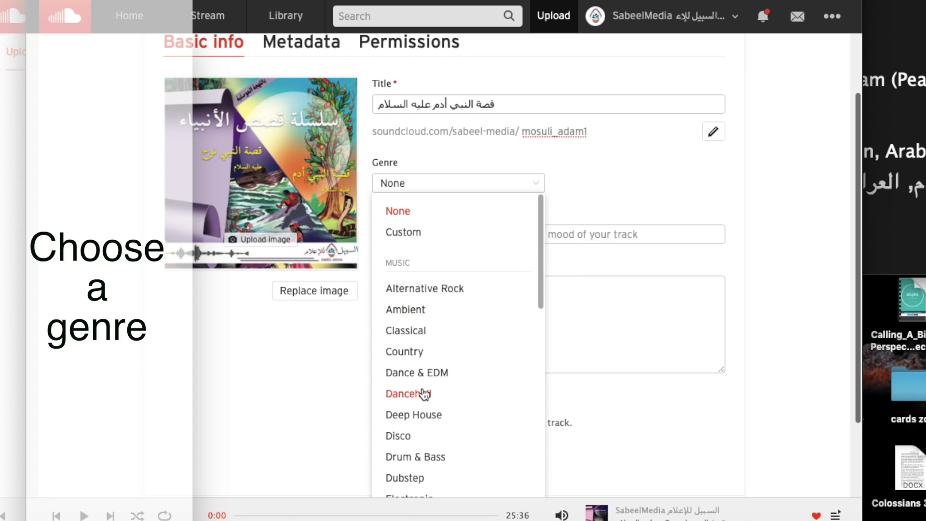
scroll(423, 391, down, 5)
scroll(425, 394, down, 3)
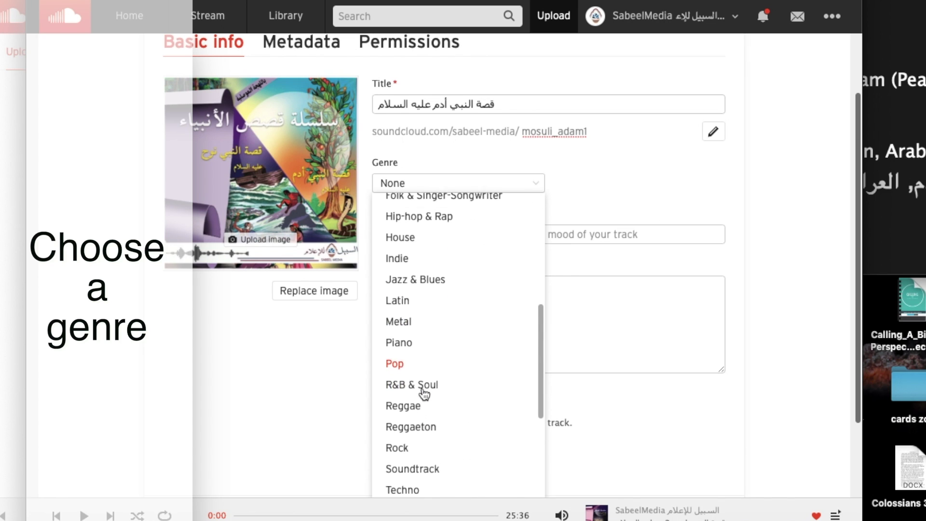
scroll(426, 364, down, 5)
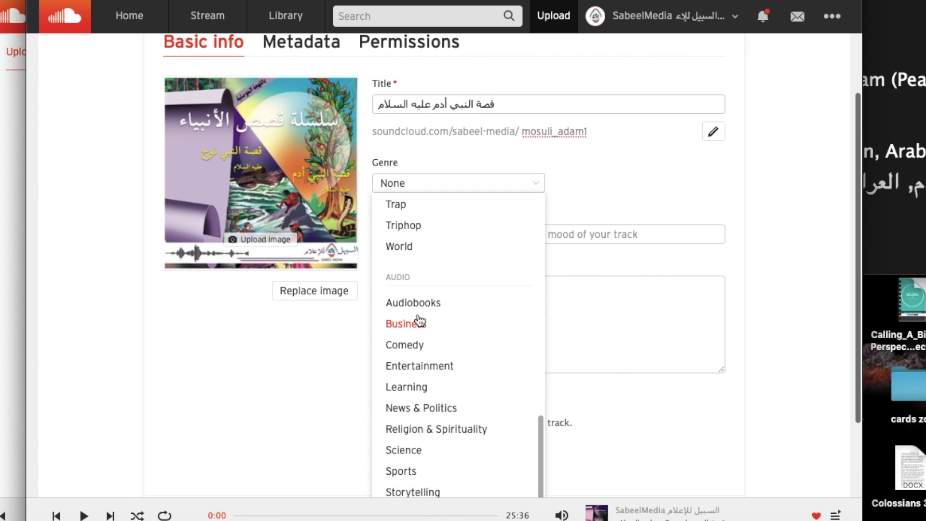
click(413, 492)
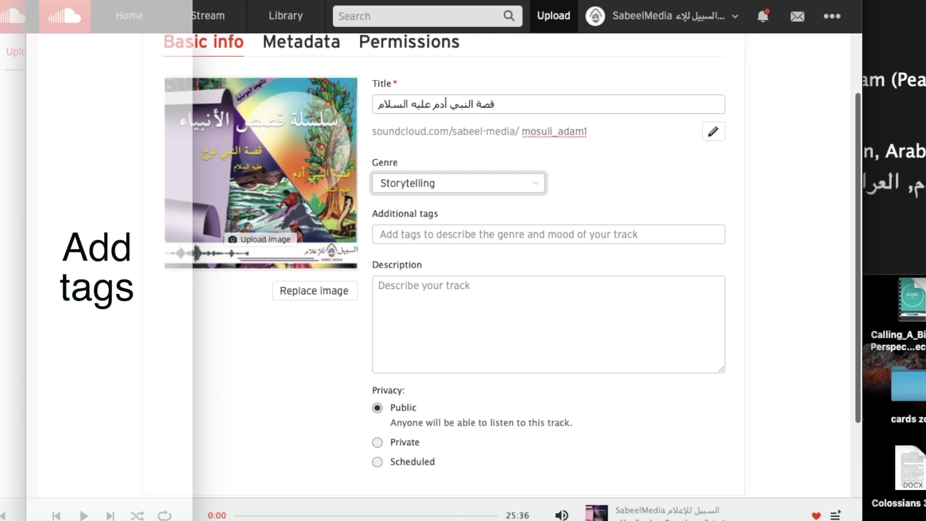
- Copy the English and Arabic keyword lines, from Story to النبي, out of the TextEdit notes into the track's additional tags
click(573, 520)
click(441, 167)
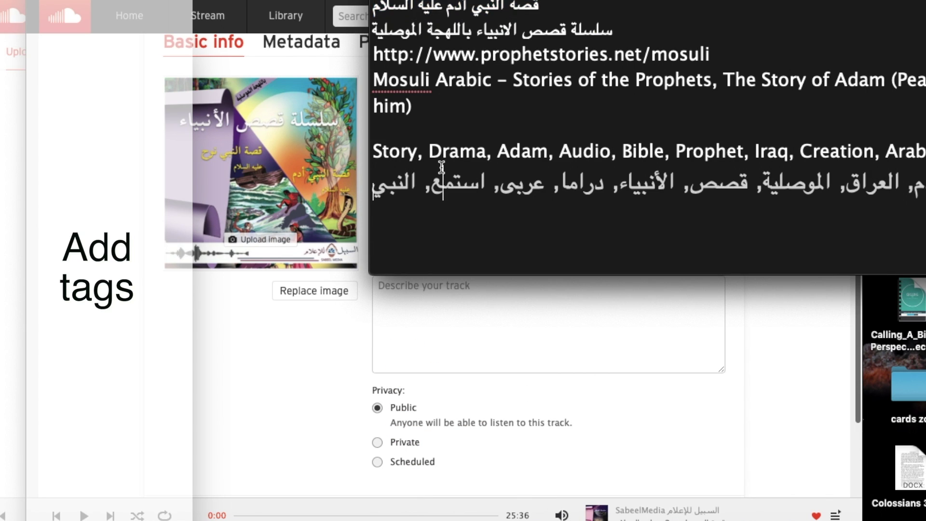
drag(375, 153, 715, 240)
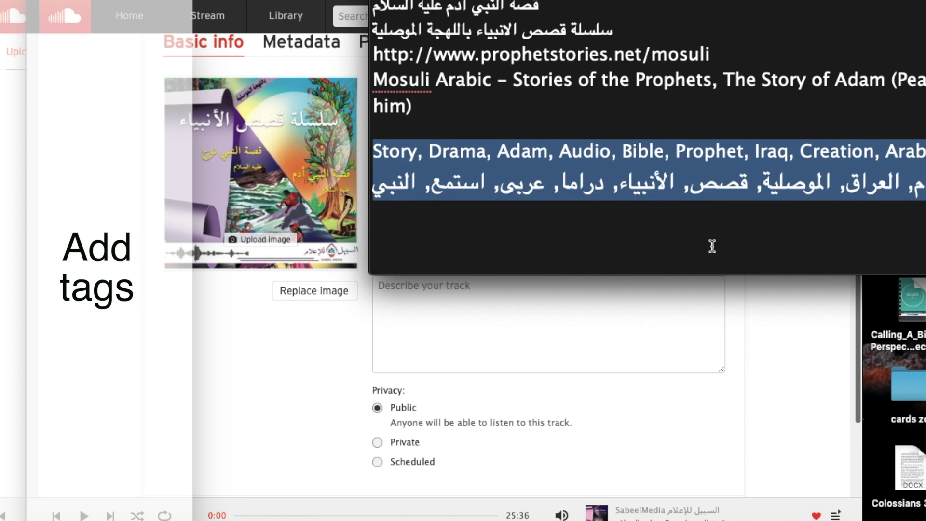
click(482, 364)
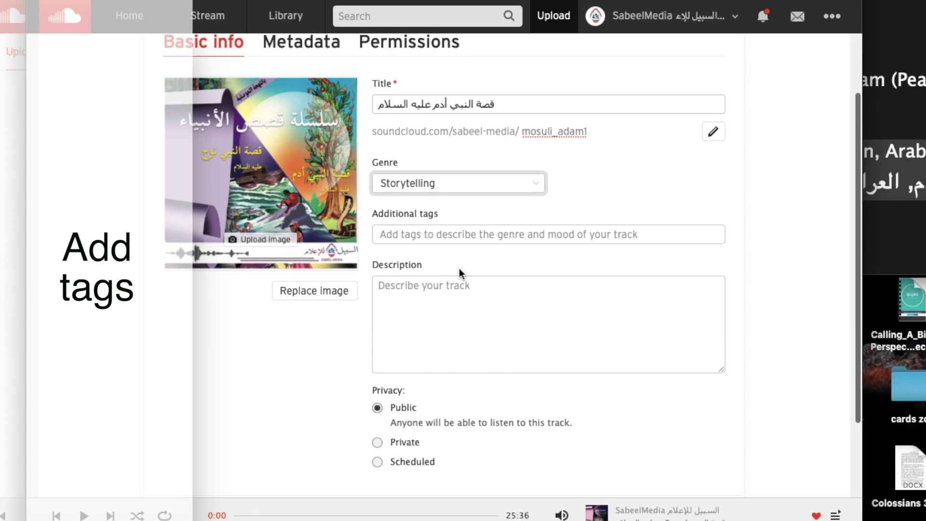
click(424, 236)
text(#Story, #Drama, #Adam, #Audio, #Bible, #Prophet, #Iraq, #Creation, #Arabic, #Mosul, #قصة, #أدم, #العراق, #الموصلية, #قصص, #الأنبياء, #دراما, #عربى, #استمع, #النبي)
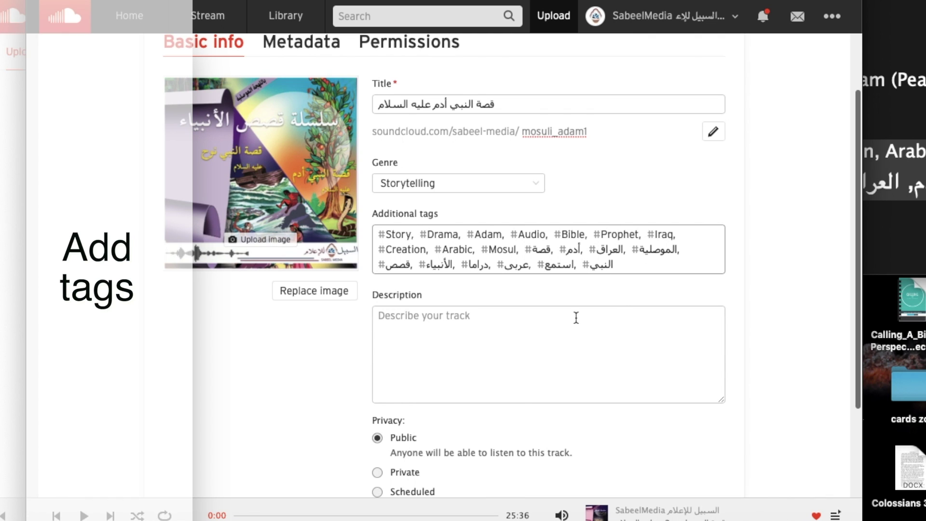
- Copy the Arabic series line, the prophetstories.net/mosuli link and the English Story of Adam line from the TextEdit notes into the track description
click(567, 347)
key(super+Tab)
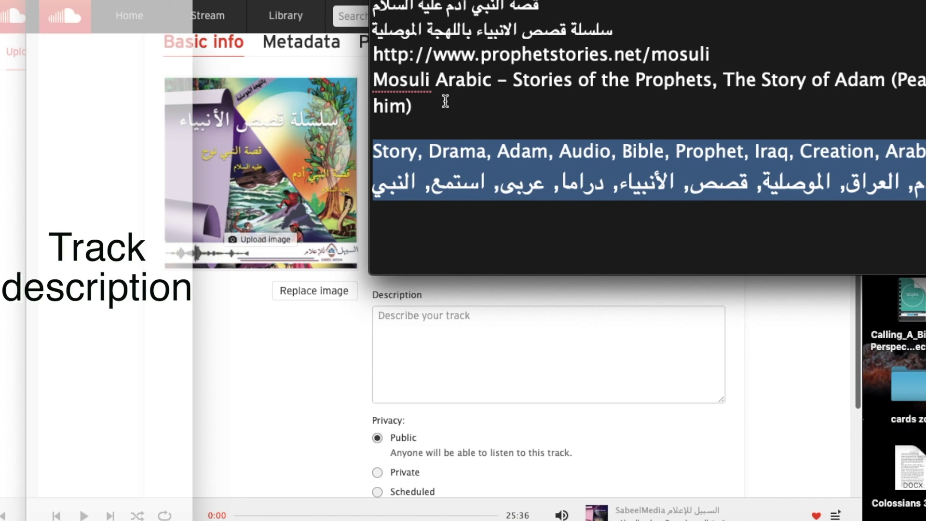
drag(422, 100, 634, 29)
key(super+c)
click(480, 360)
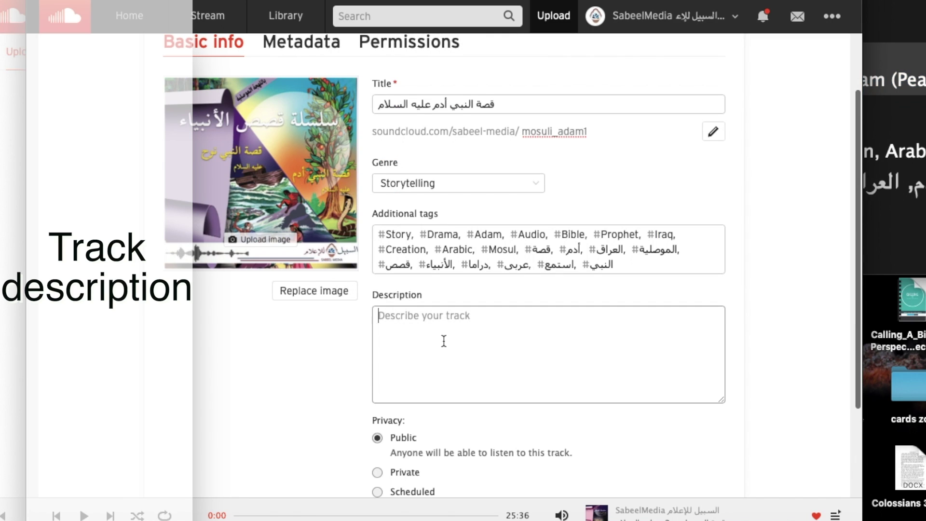
key(super+v)
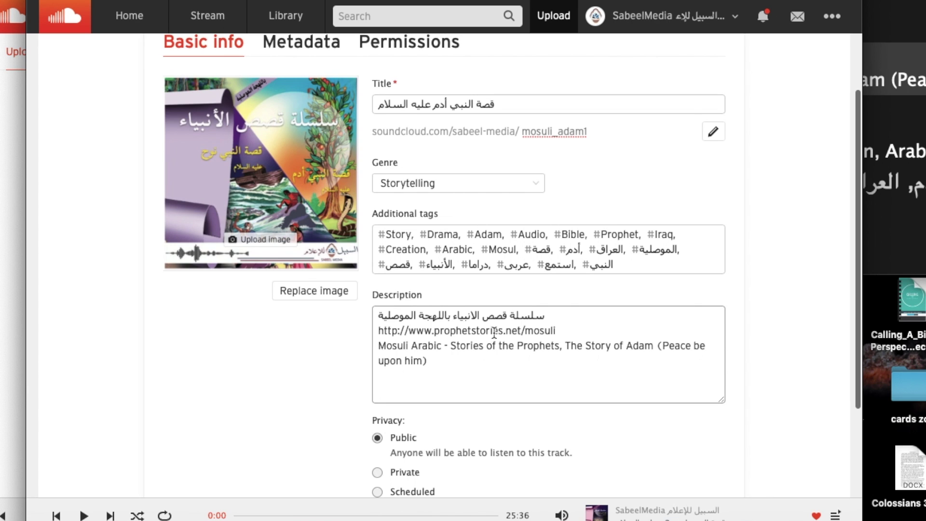
- Change the license in the track's metadata to Creative Commons
scroll(495, 332, down, 5)
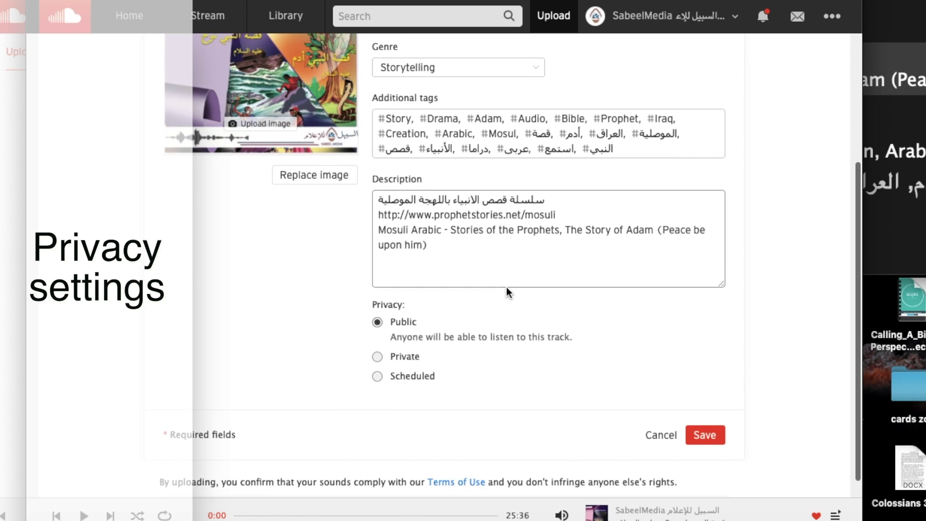
scroll(506, 290, up, 5)
scroll(506, 288, down, 2)
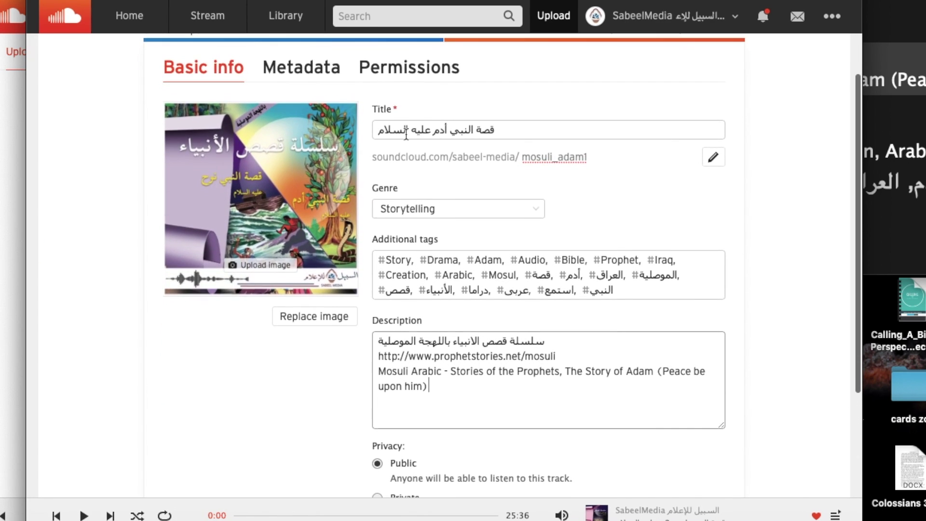
click(309, 70)
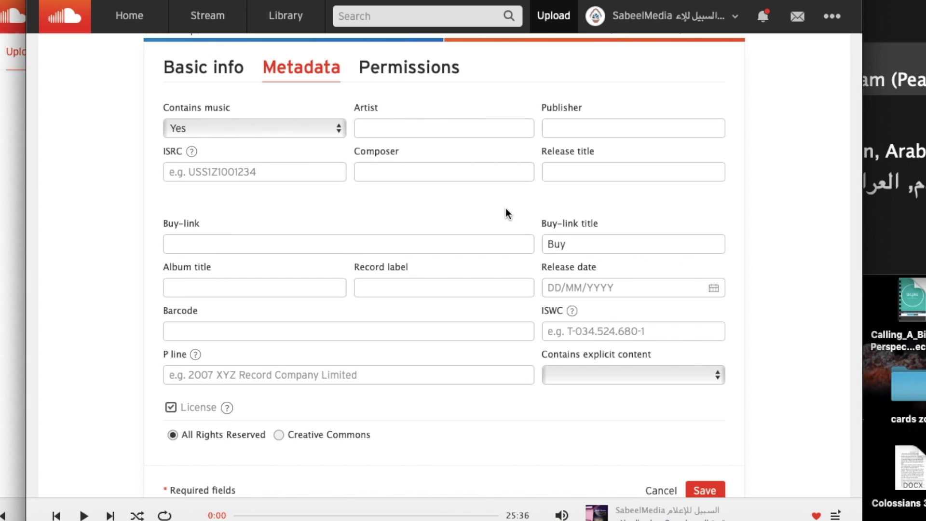
scroll(454, 278, down, 3)
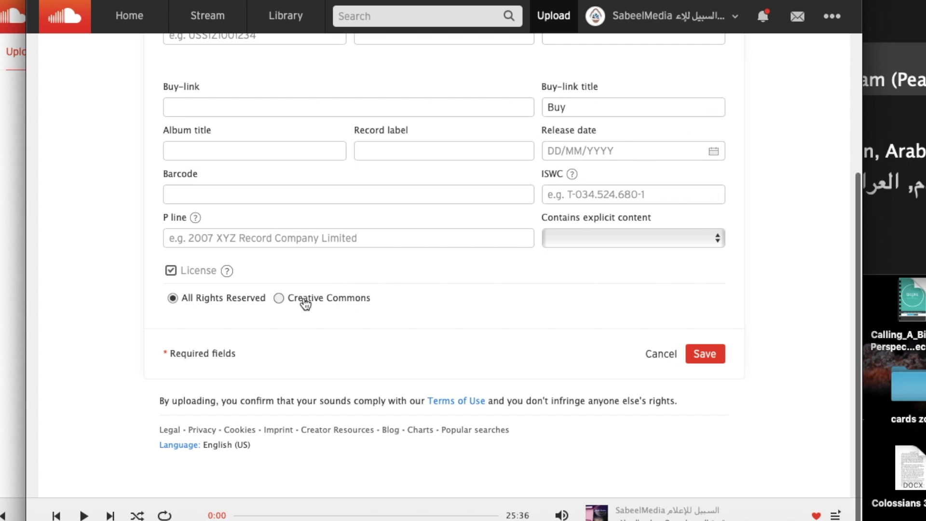
click(278, 298)
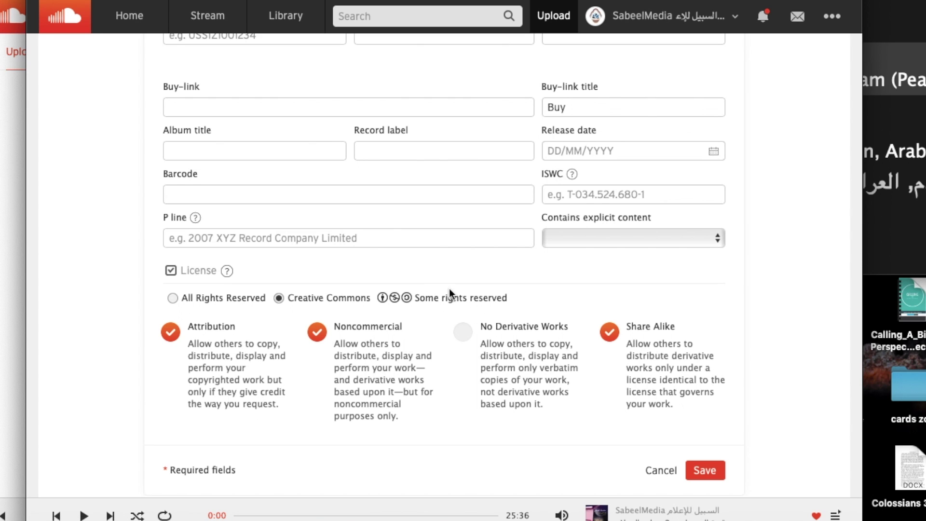
- Enable direct downloads in the track's permissions
scroll(449, 289, up, 5)
click(414, 199)
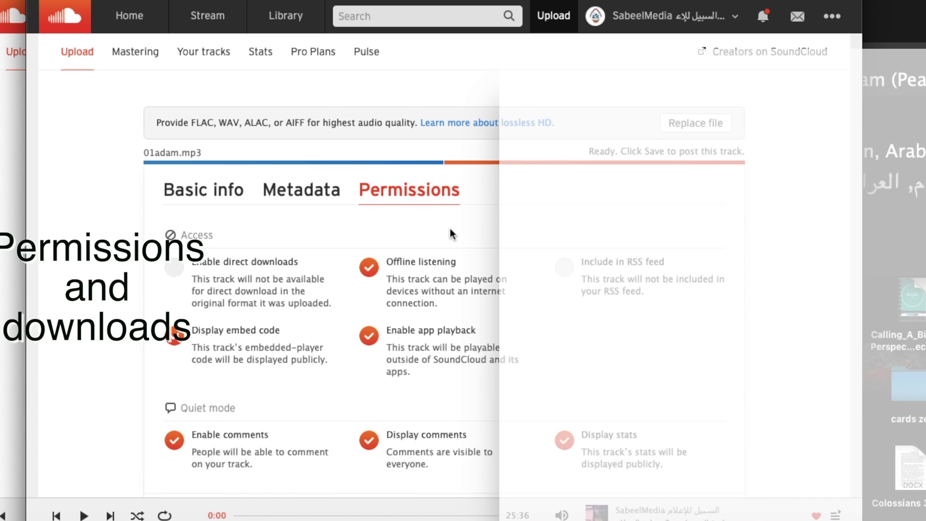
click(179, 272)
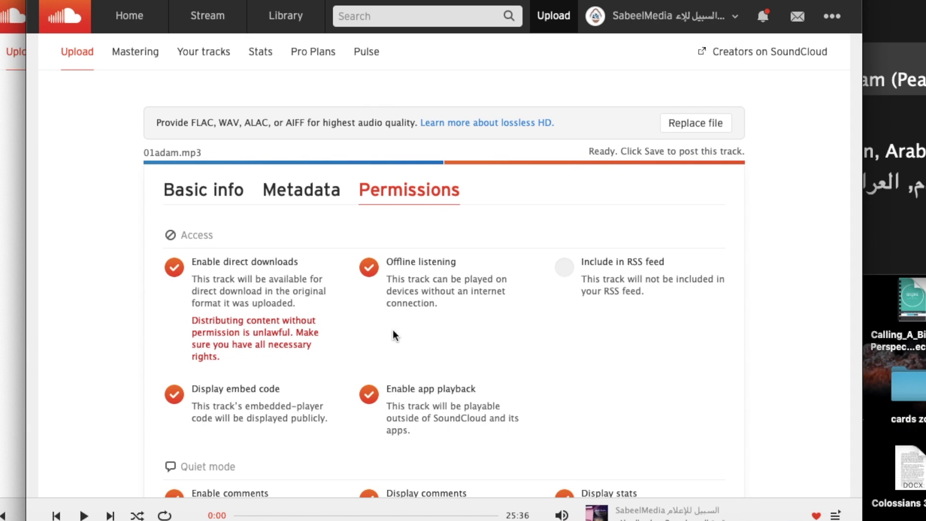
- Review the remaining permission settings and the track's basic info
scroll(569, 345, down, 5)
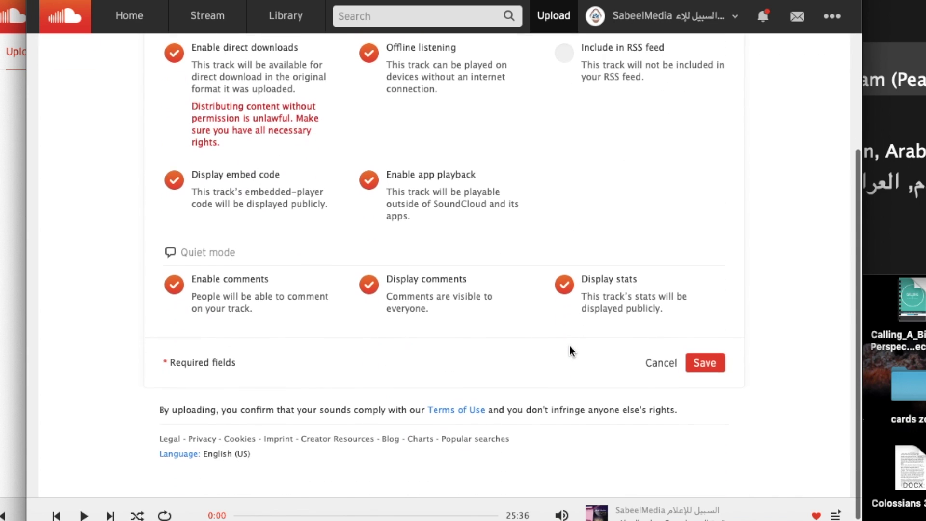
scroll(561, 230, up, 5)
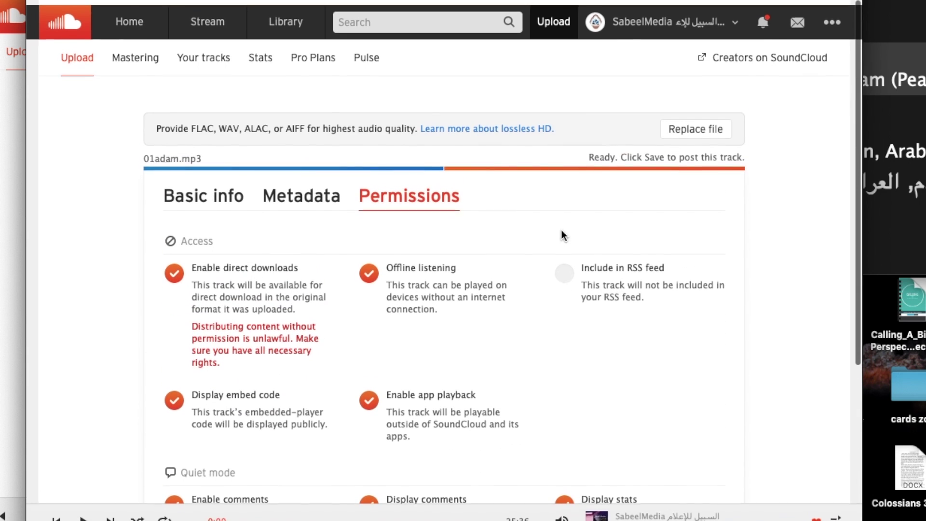
click(235, 196)
scroll(390, 362, down, 6)
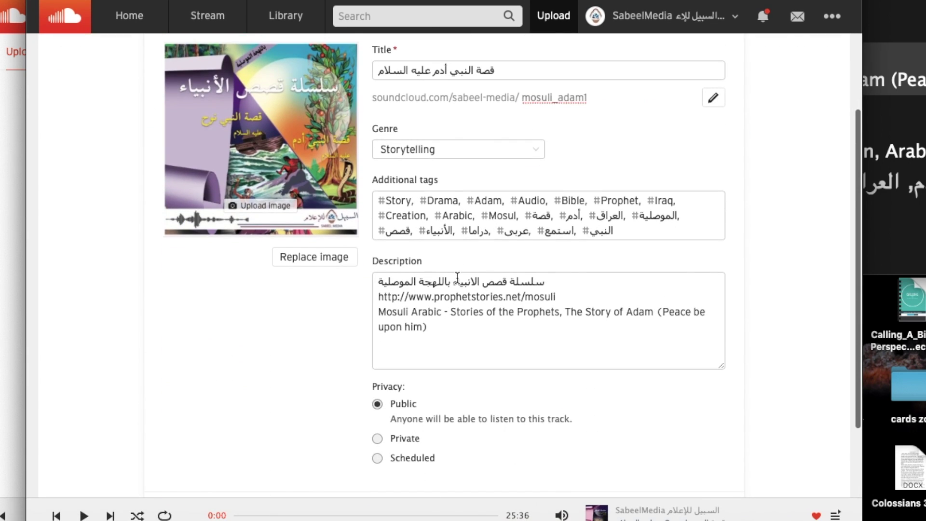
- Set the track's privacy to Private and save the upload
click(379, 363)
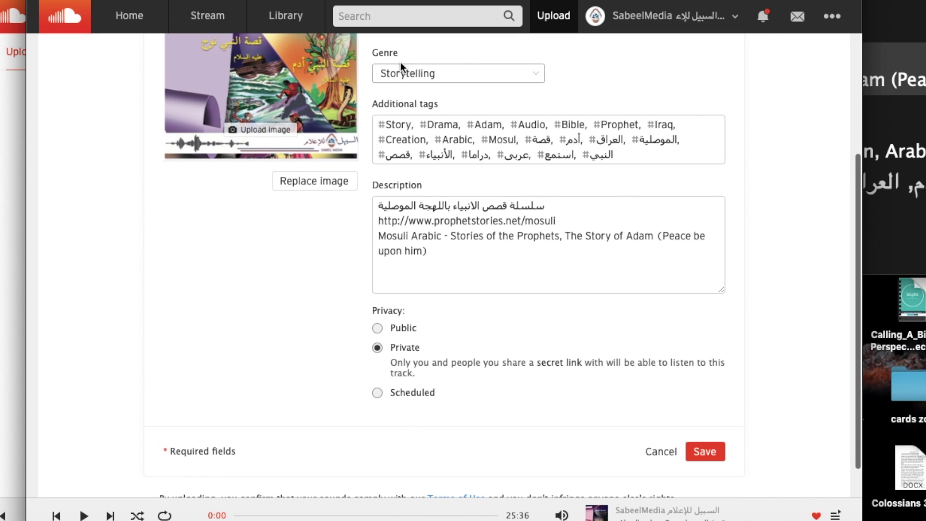
scroll(338, 155, up, 2)
scroll(337, 152, down, 2)
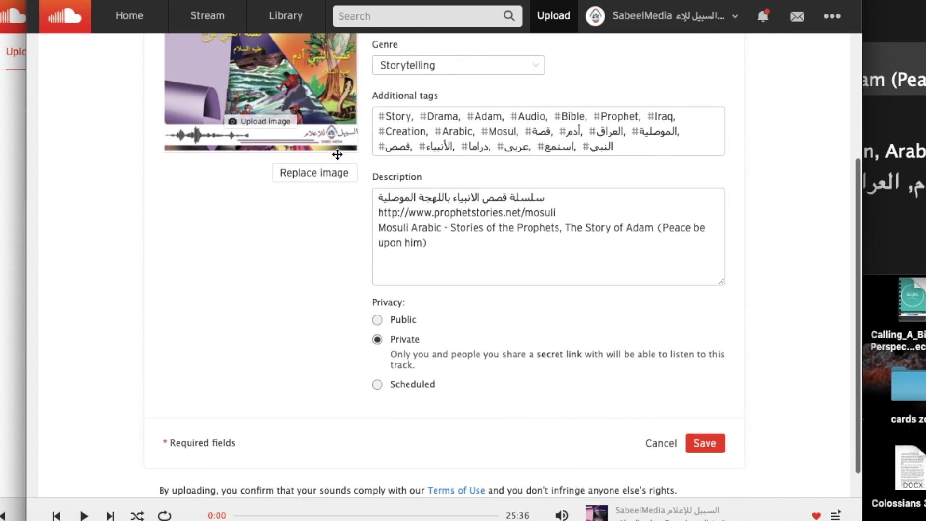
click(709, 442)
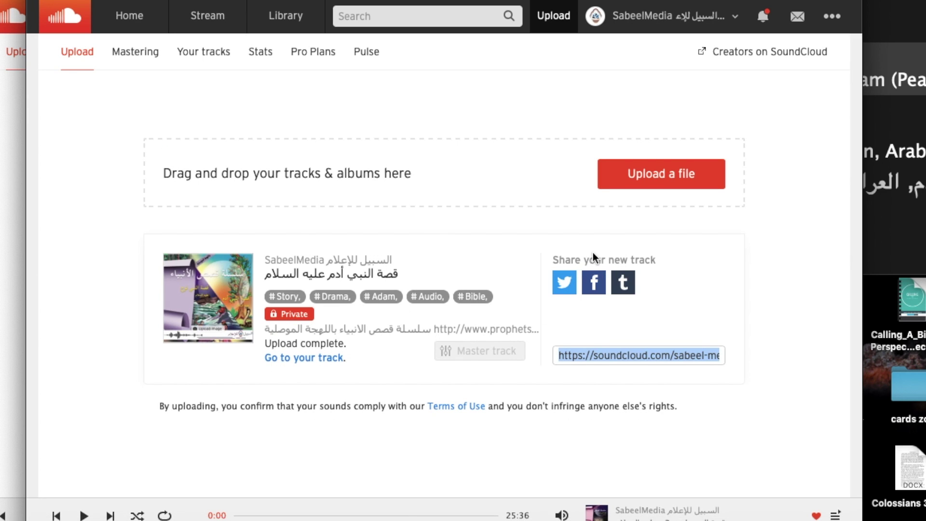
- Go to the uploaded track's page and add the track to the playlist سلسلة قصص الانبياء باللهجة الموصلية
mouse_move(500, 358)
click(340, 363)
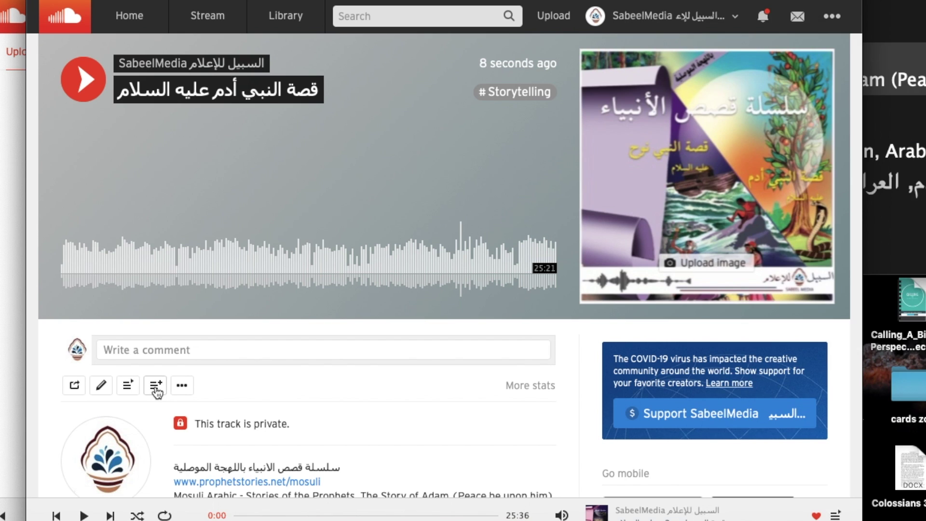
click(155, 386)
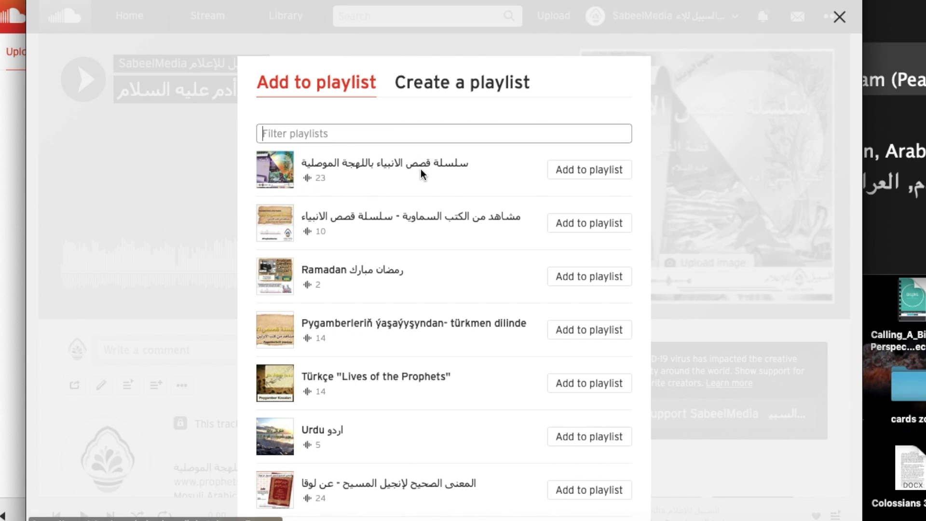
scroll(447, 362, down, 10)
scroll(447, 362, up, 10)
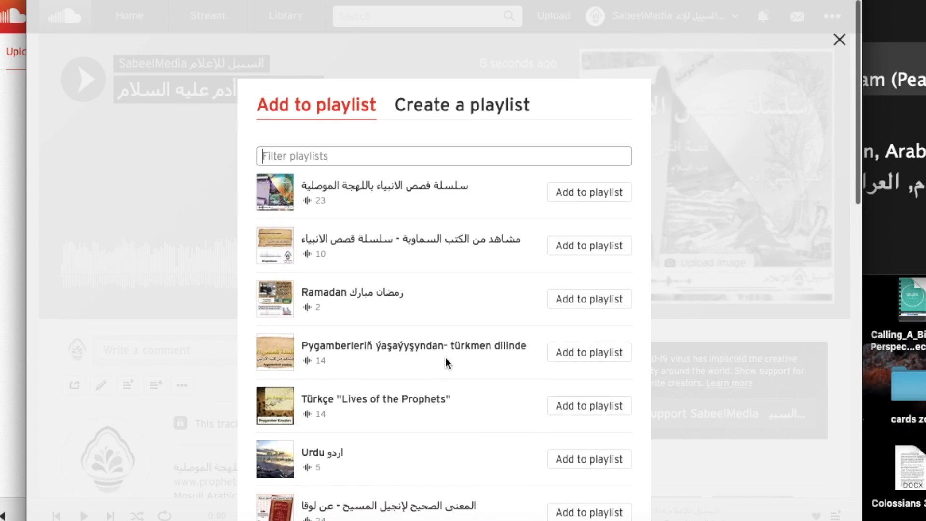
scroll(447, 362, down, 1)
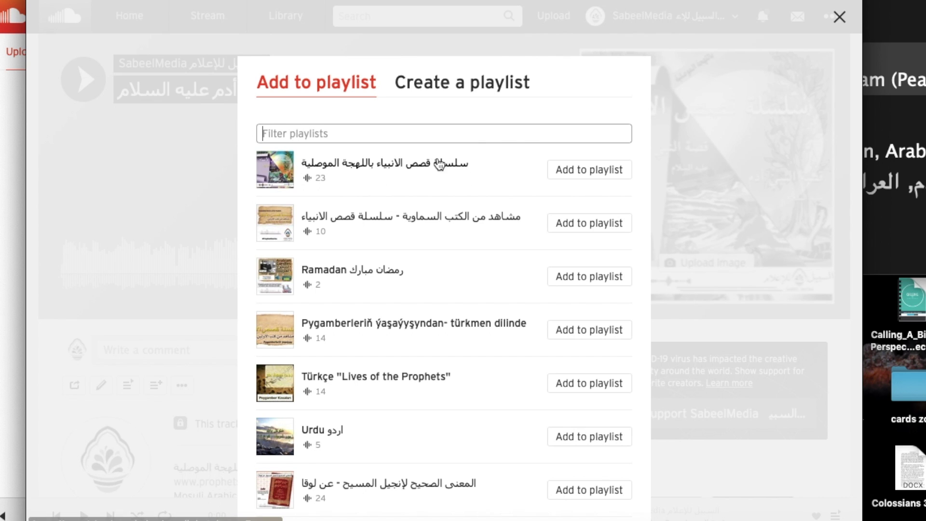
click(590, 172)
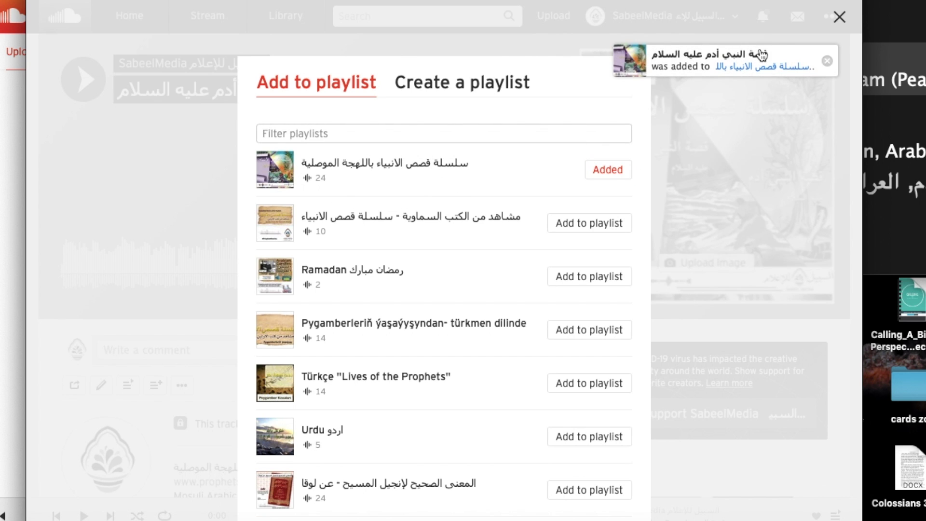
- Open the playlist the track was added to and examine the order of its track list for the new Adam story
click(766, 69)
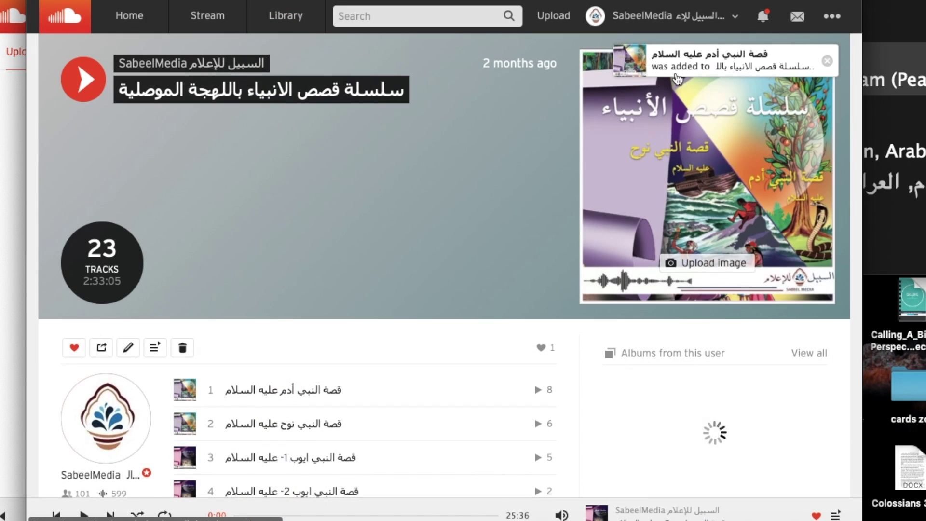
scroll(405, 318, down, 12)
scroll(404, 315, up, 15)
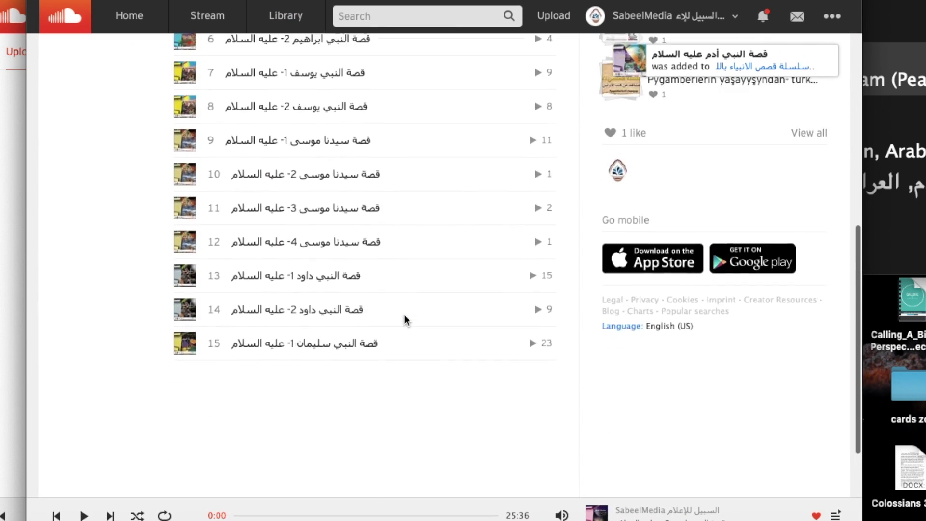
scroll(405, 315, down, 3)
scroll(406, 322, up, 3)
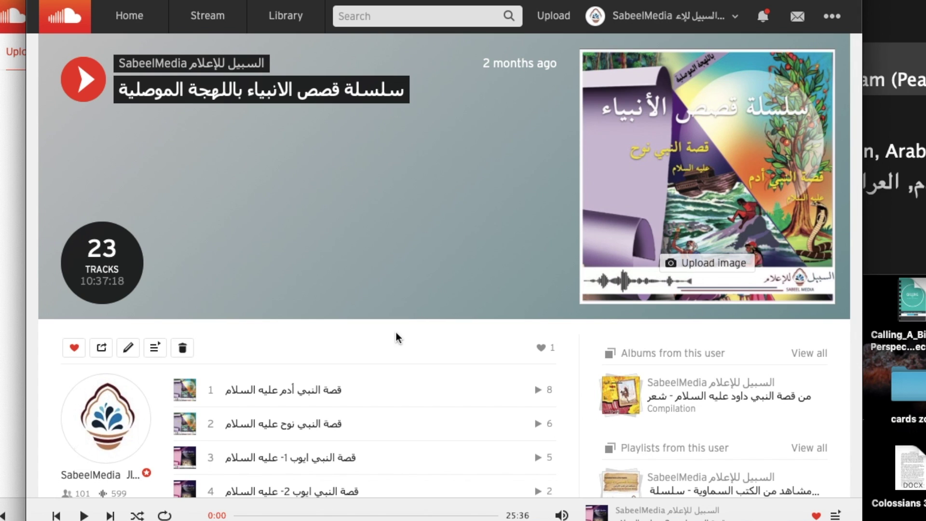
scroll(396, 337, down, 12)
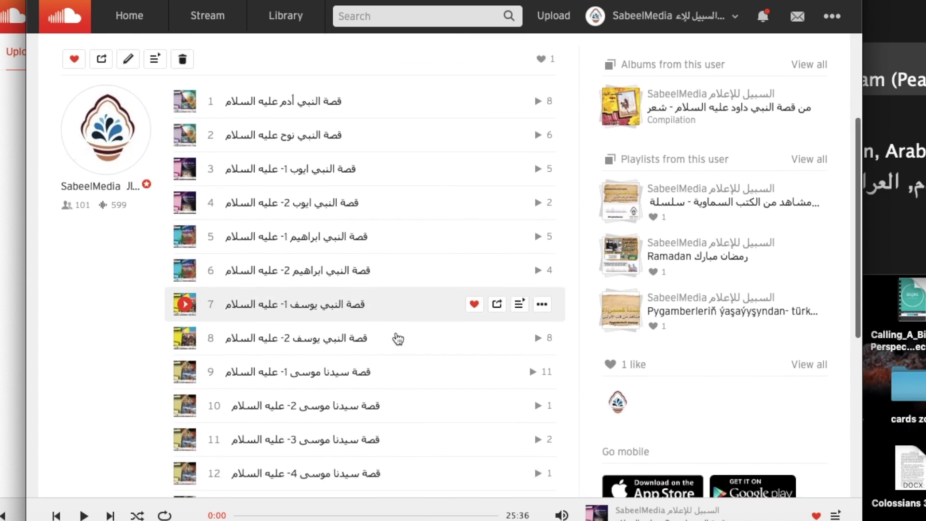
scroll(397, 338, down, 5)
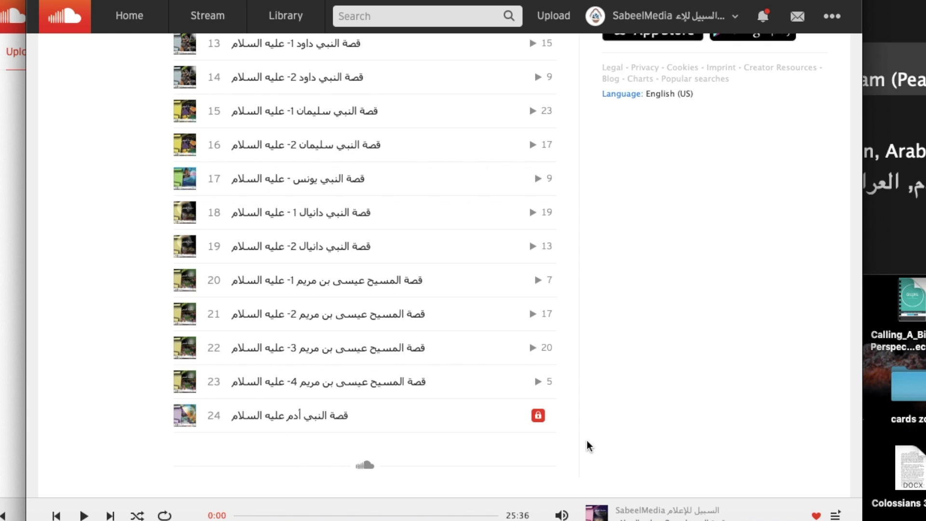
scroll(631, 335, up, 8)
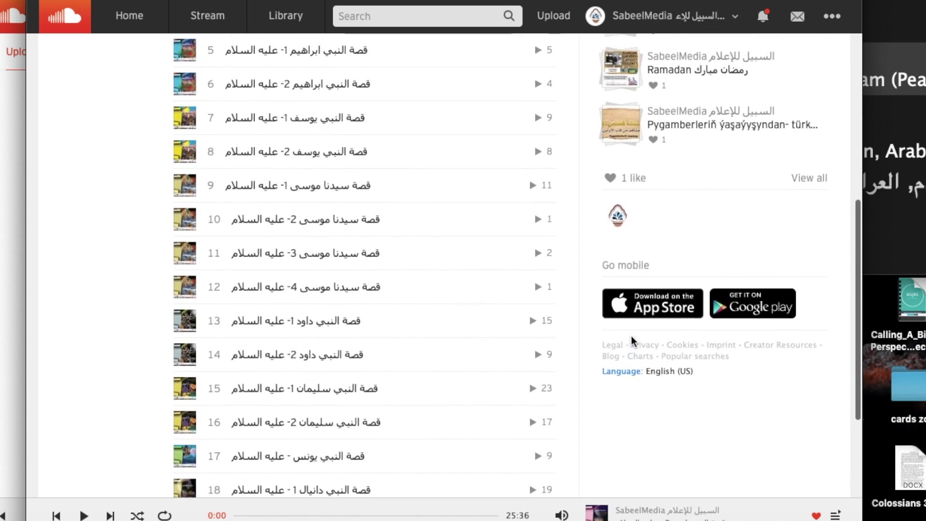
scroll(633, 338, down, 7)
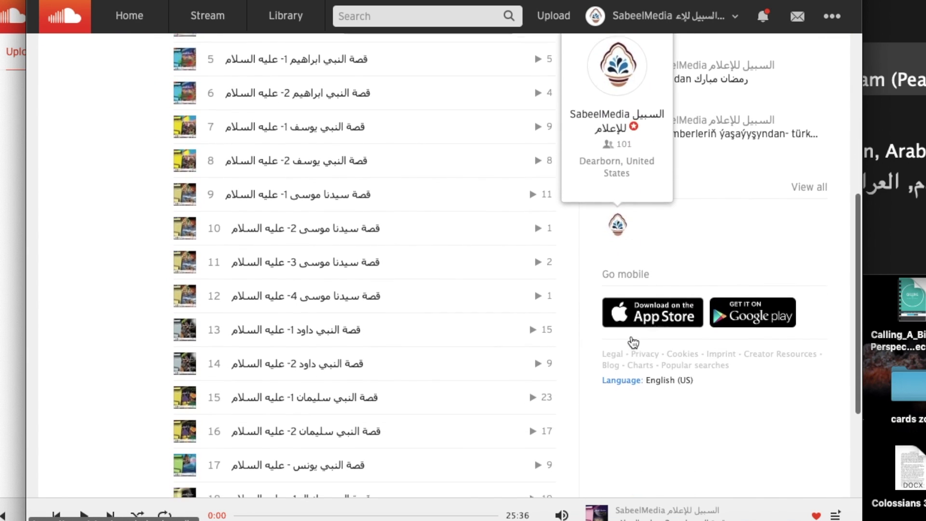
scroll(634, 342, down, 5)
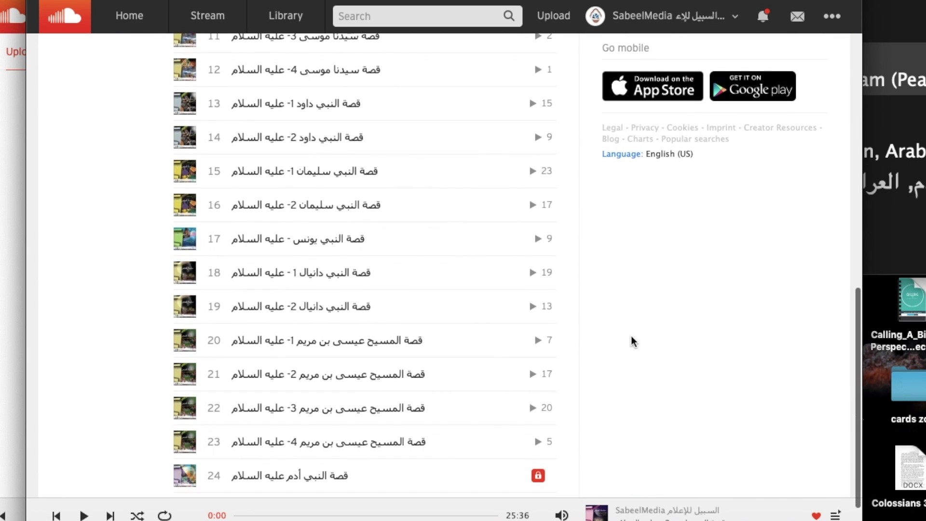
scroll(633, 342, down, 2)
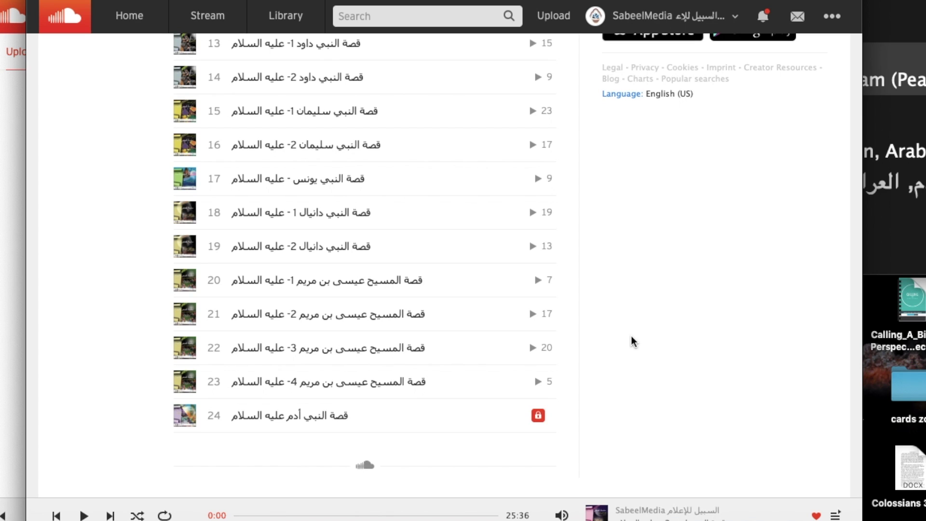
scroll(631, 336, up, 20)
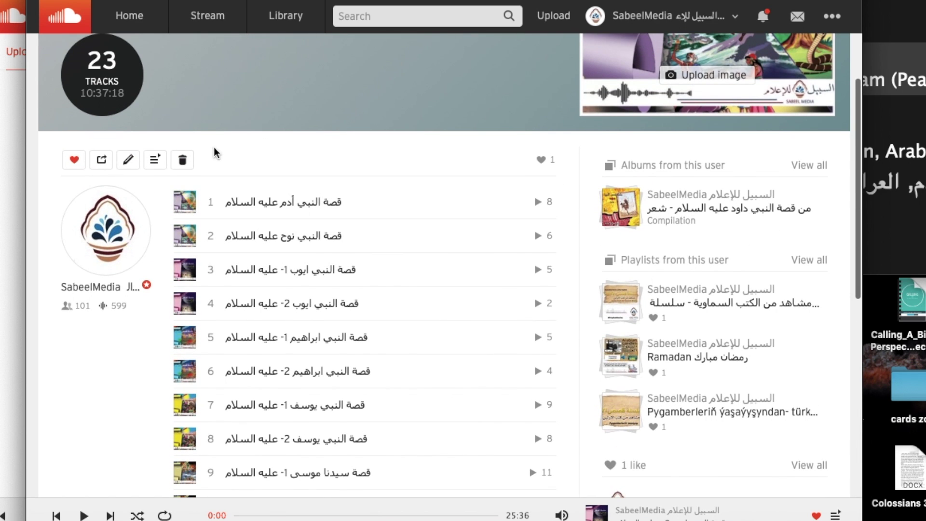
scroll(217, 134, up, 4)
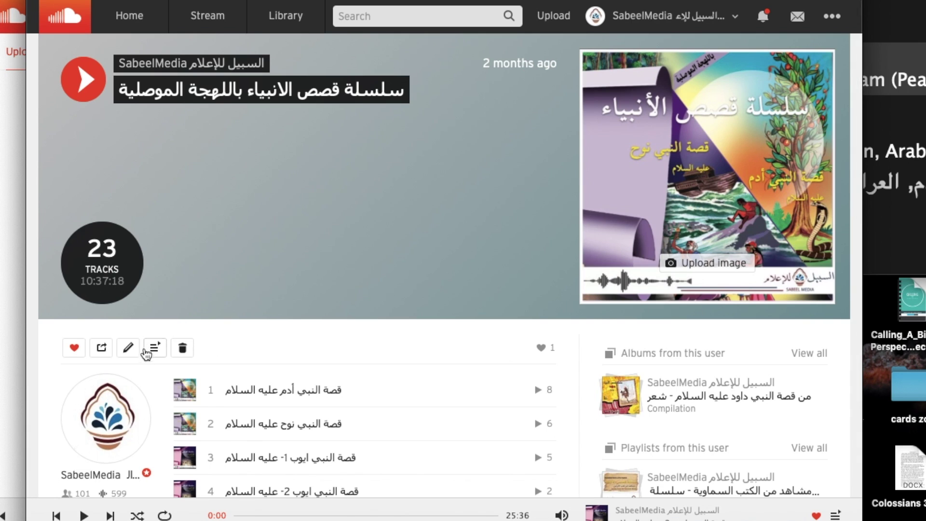
- Open the playlist for editing and set its genre to Storytelling
click(128, 351)
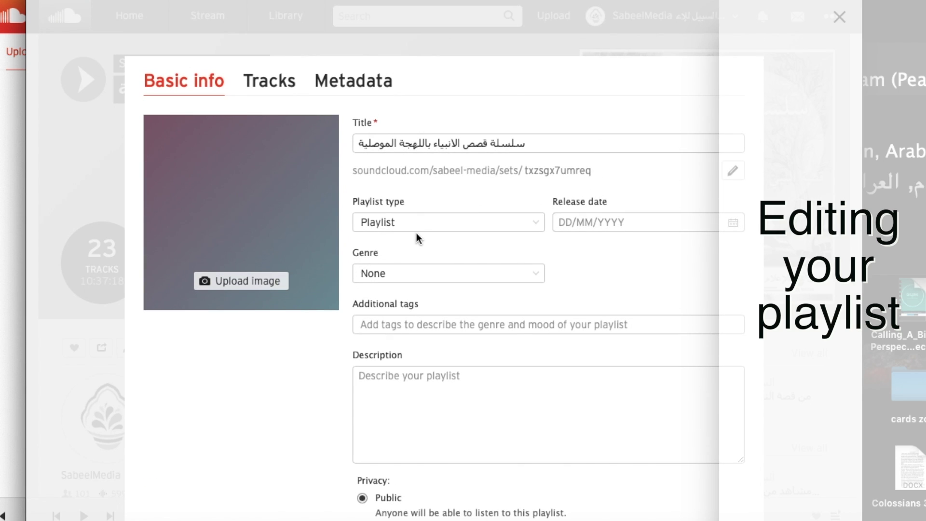
scroll(416, 233, down, 2)
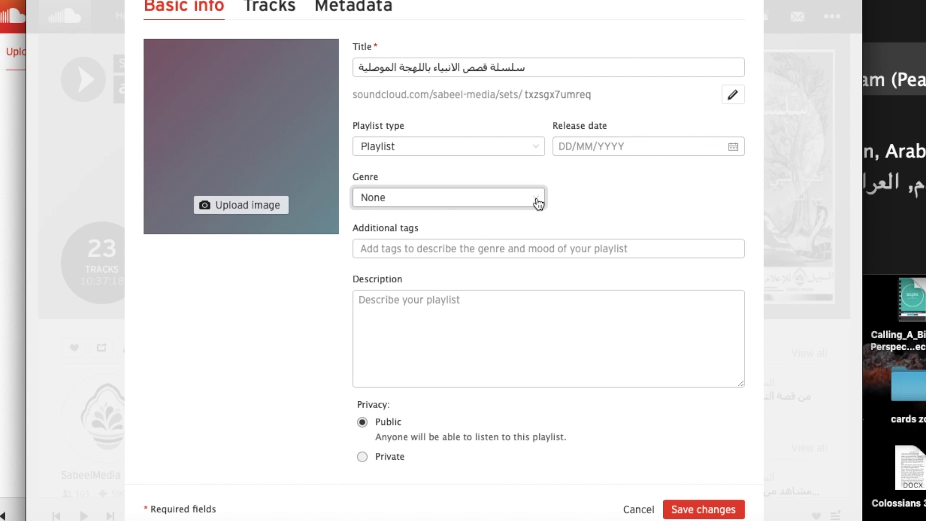
click(539, 203)
scroll(508, 338, down, 9)
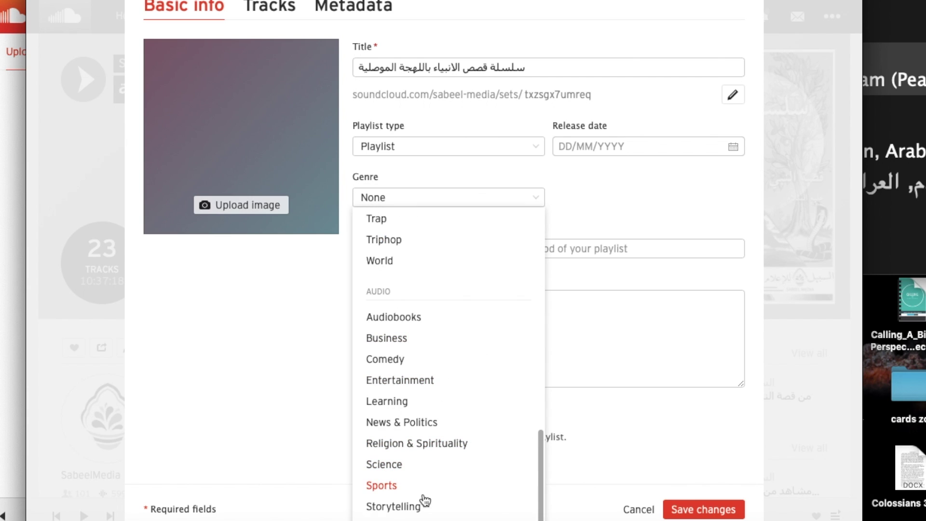
click(414, 507)
scroll(291, 346, up, 3)
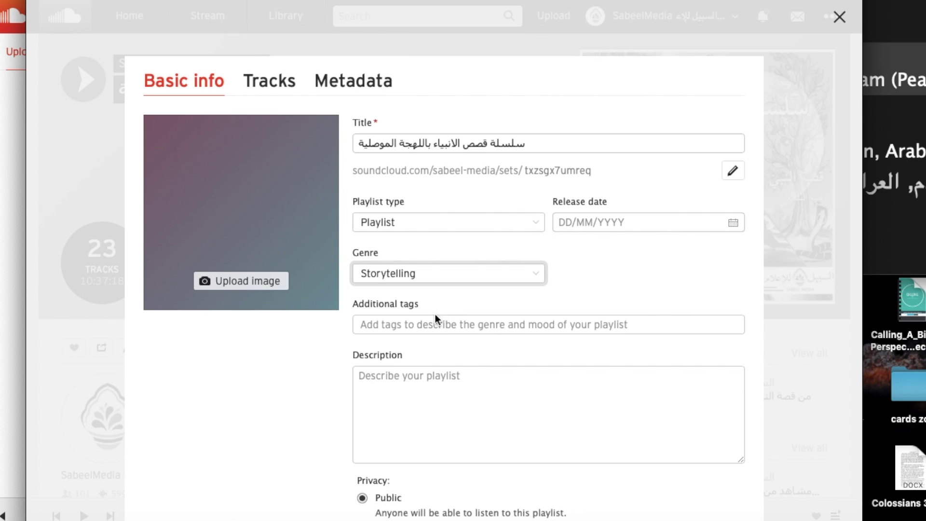
- Copy the English and Arabic tag list from the TextEdit notes into the playlist's additional tags, then remove the Adam and أدم tags
click(422, 326)
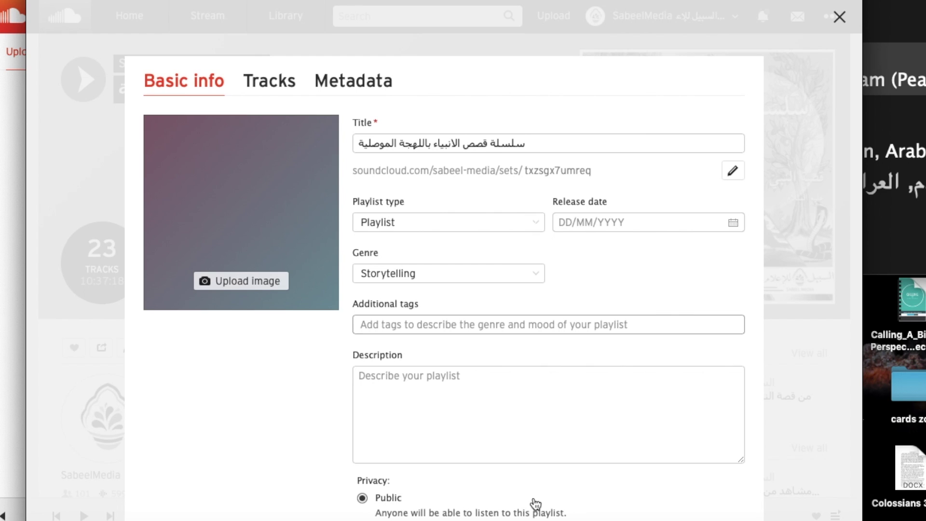
click(574, 520)
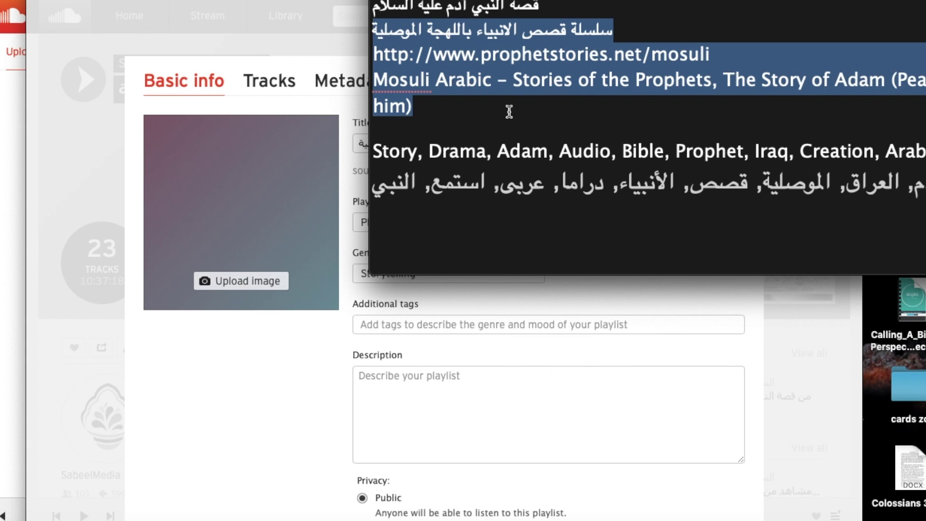
click(493, 111)
triple_click(467, 155)
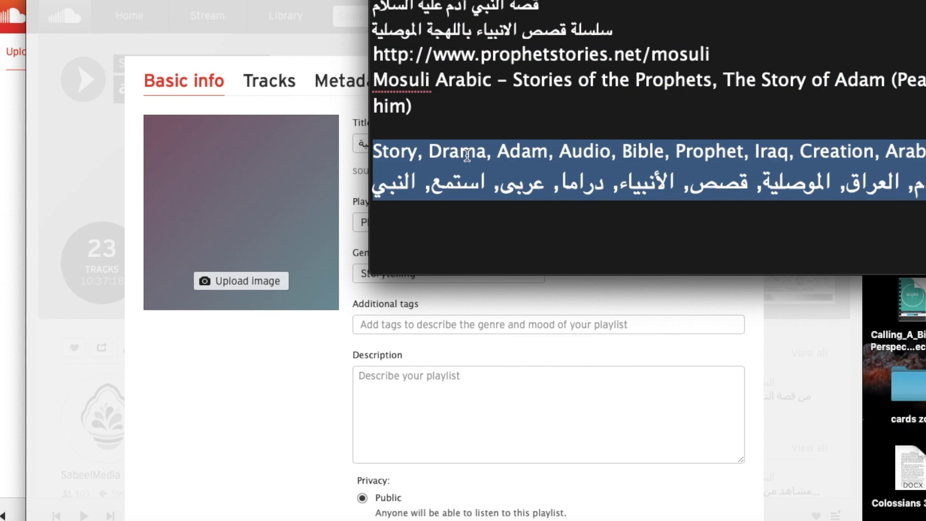
click(397, 324)
text(#Story, #Drama, #Adam, #Audio, #Bible, #Prophet, #Iraq, #Creation, #Arabic, #Mosul, #قصة, #أدم, #العراق, #الموصلية, #قصص, #الأنبياء, #دراما, #عربى, #استمع, #النبي)
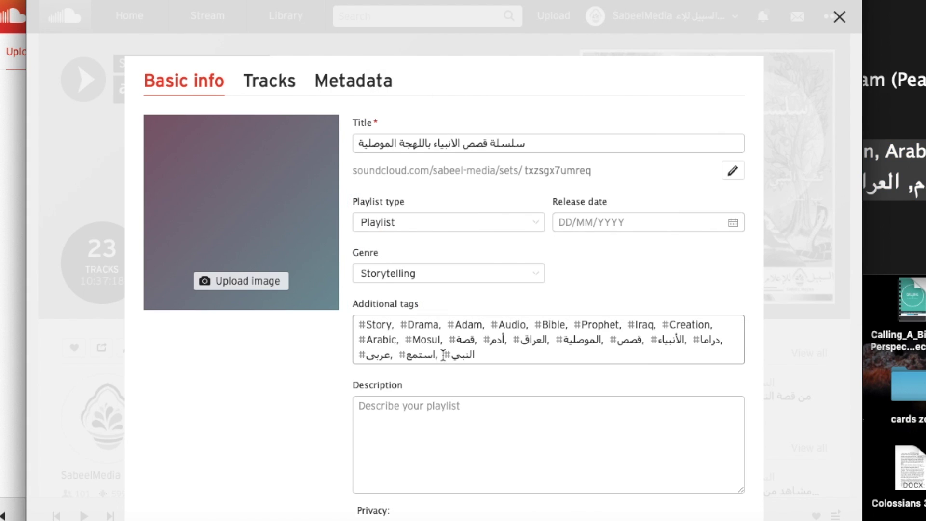
click(469, 332)
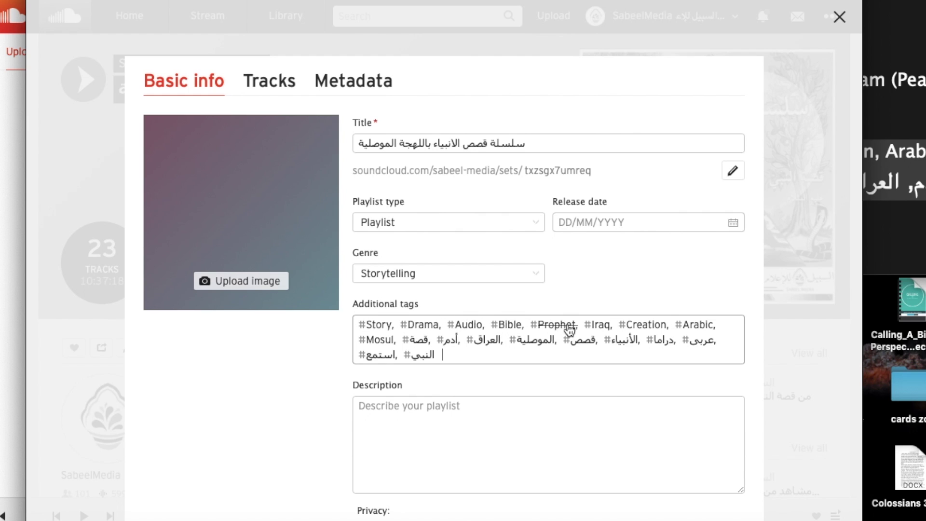
click(451, 343)
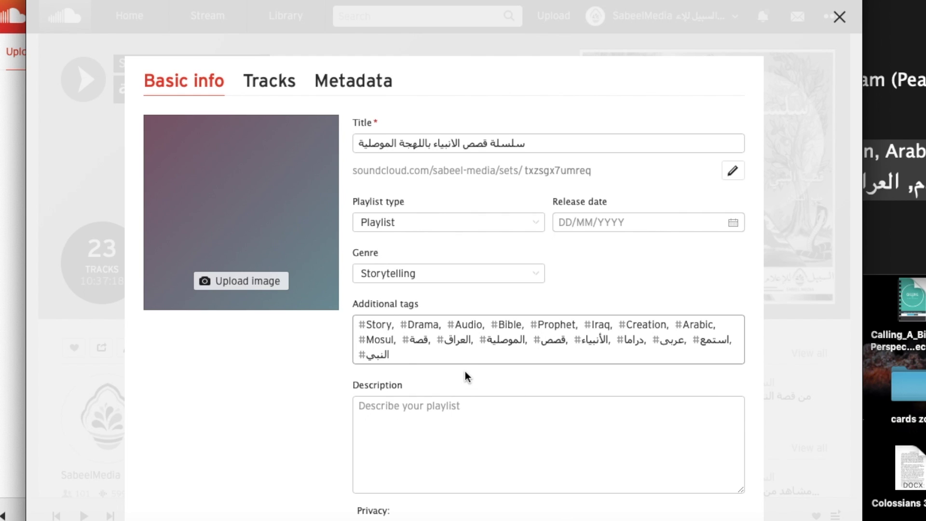
- Copy the series description and prophetstories.net/mosuli link from the TextEdit notes into the playlist description, ending the English line at "Stories of the Prophets"
click(463, 448)
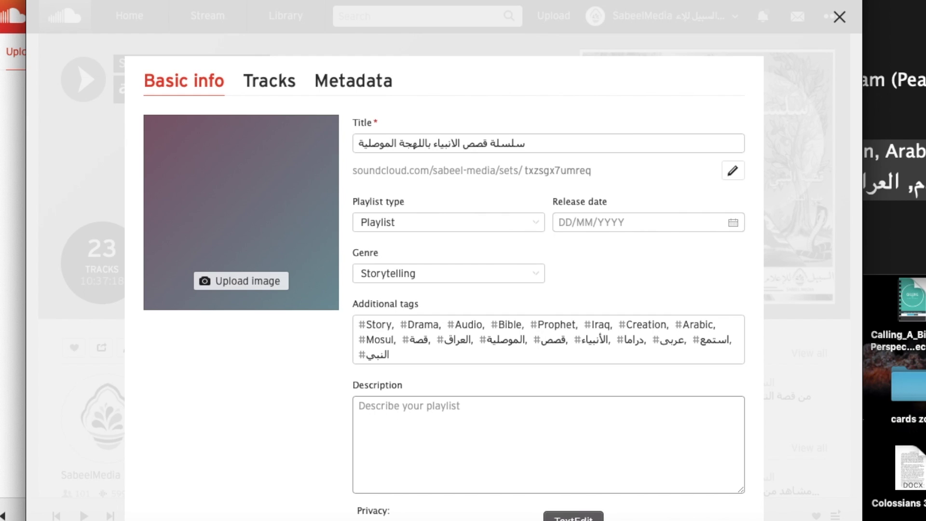
click(574, 520)
drag(459, 109, 657, 28)
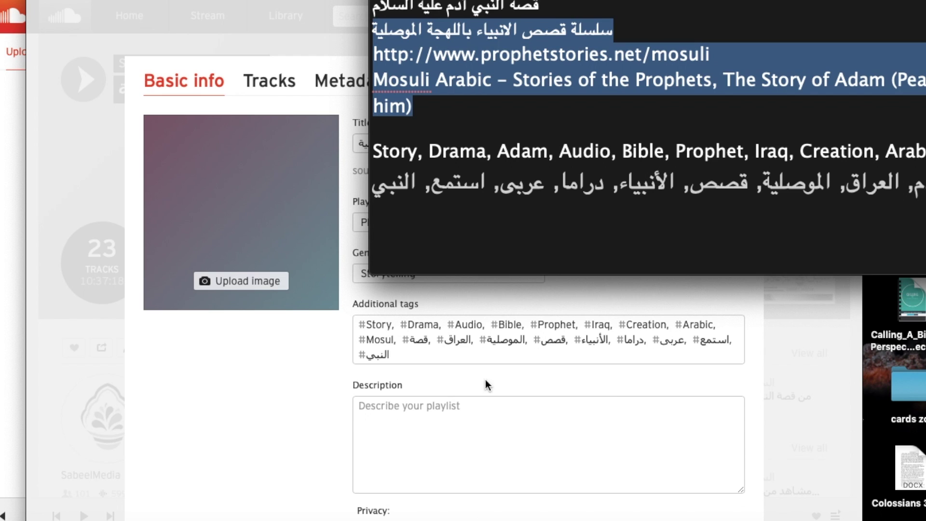
click(428, 425)
text(سلسلة قصص الانبياء باللهجة الموصلية http://www.prophetstories.net/mosuli Mosuli Arabic - Stories of the Prophets, The Story of Adam (Peace be upon him))
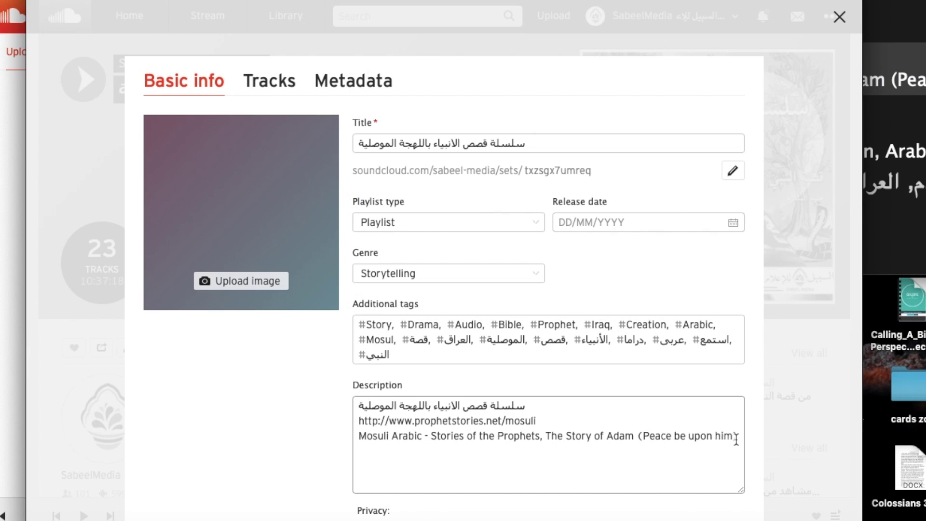
drag(730, 437, 616, 436)
key(BackSpace)
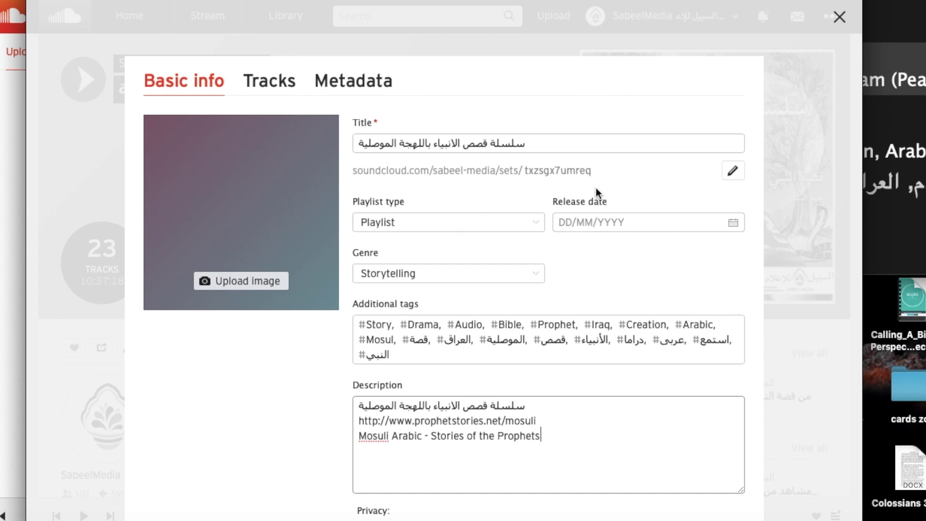
- Move the newly added Adam story from the end of the playlist's track list to the beginning
click(270, 83)
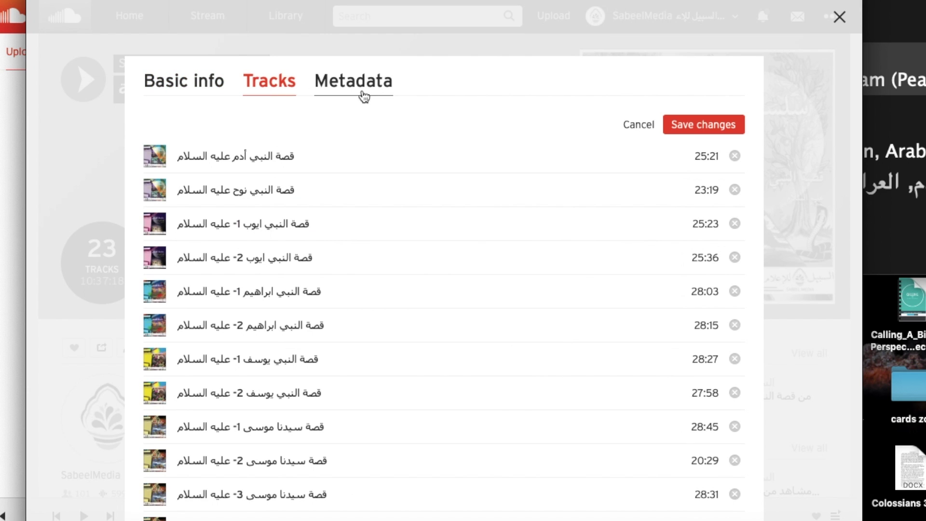
scroll(375, 304, down, 10)
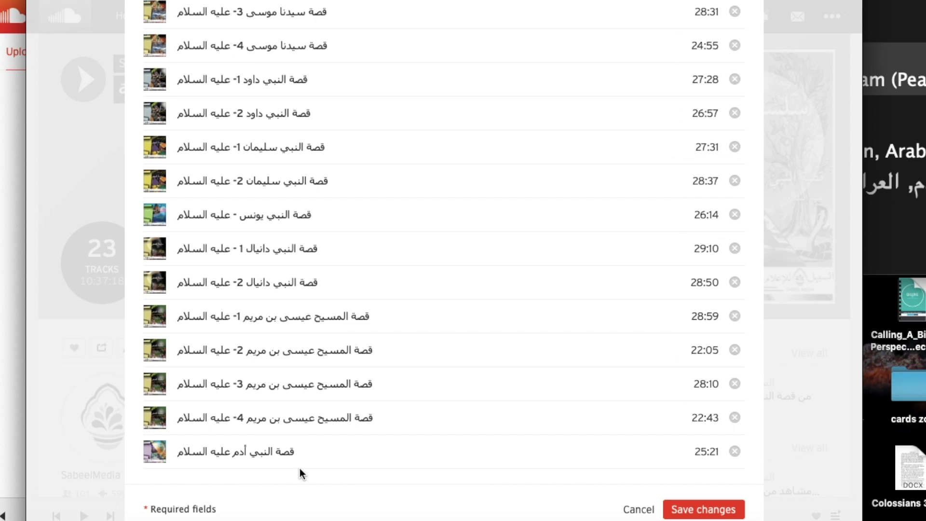
drag(303, 453, 312, 192)
scroll(366, 337, up, 2)
scroll(366, 336, up, 5)
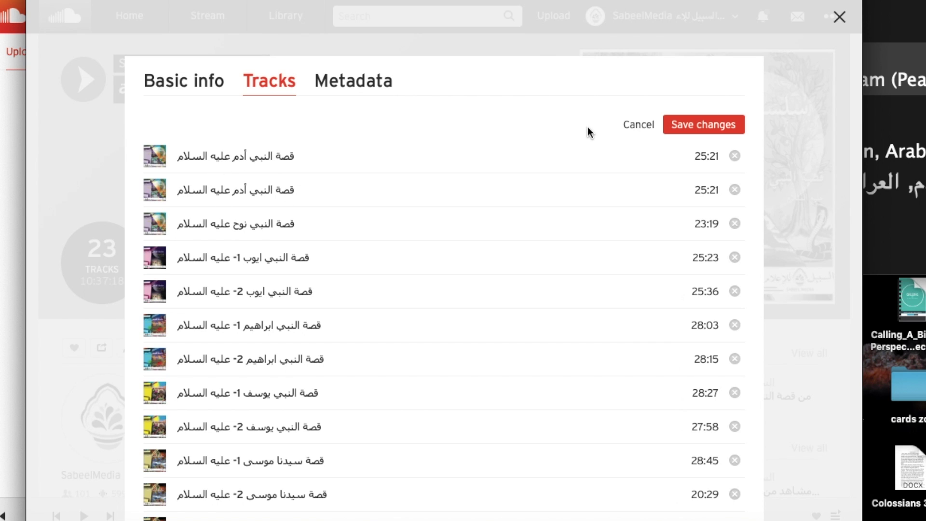
- Set the playlist's license to Creative Commons, save the playlist changes and check the updated playlist page
click(329, 91)
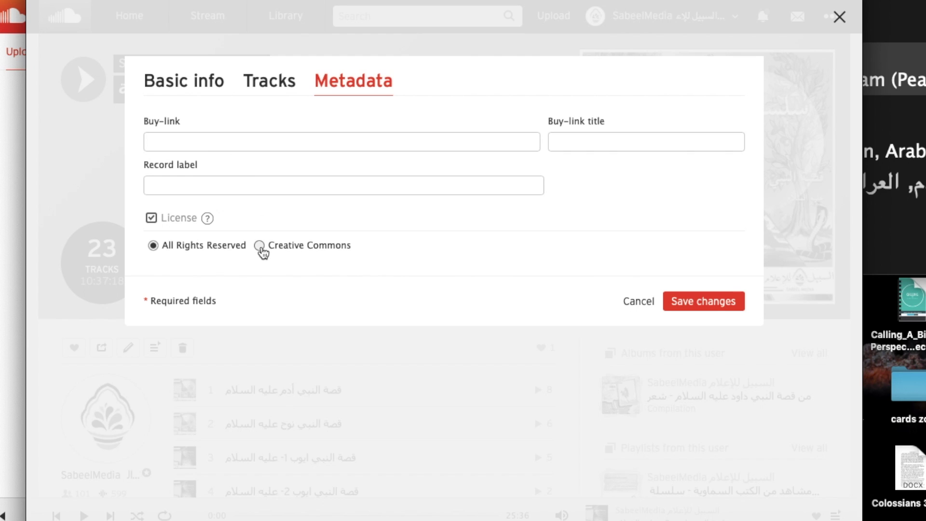
click(260, 247)
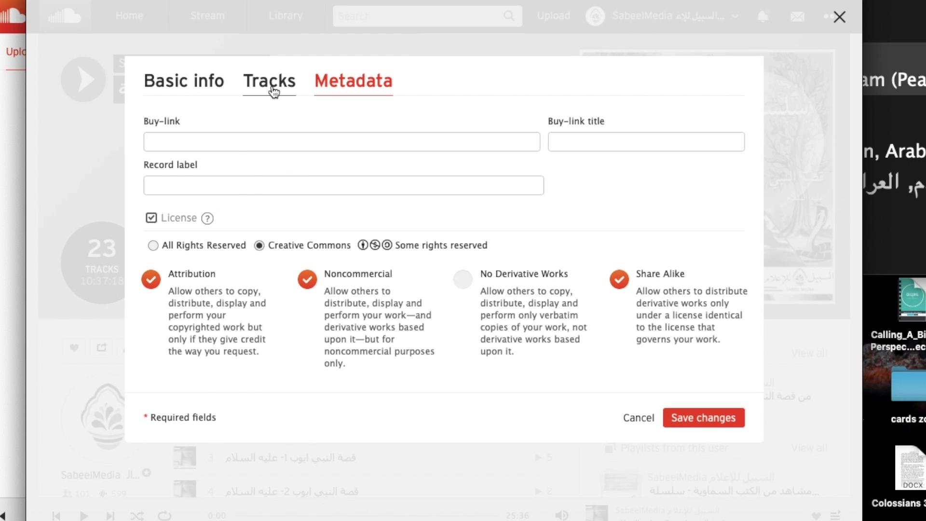
click(271, 89)
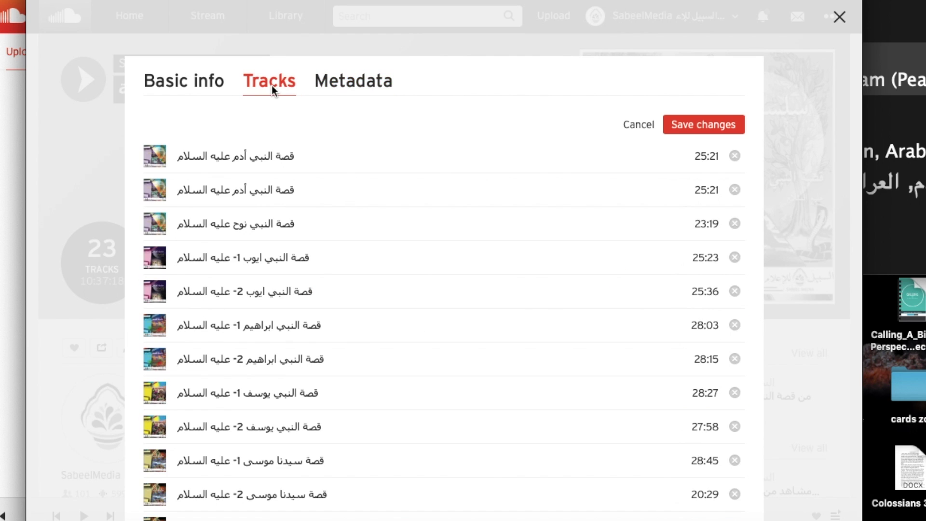
click(703, 126)
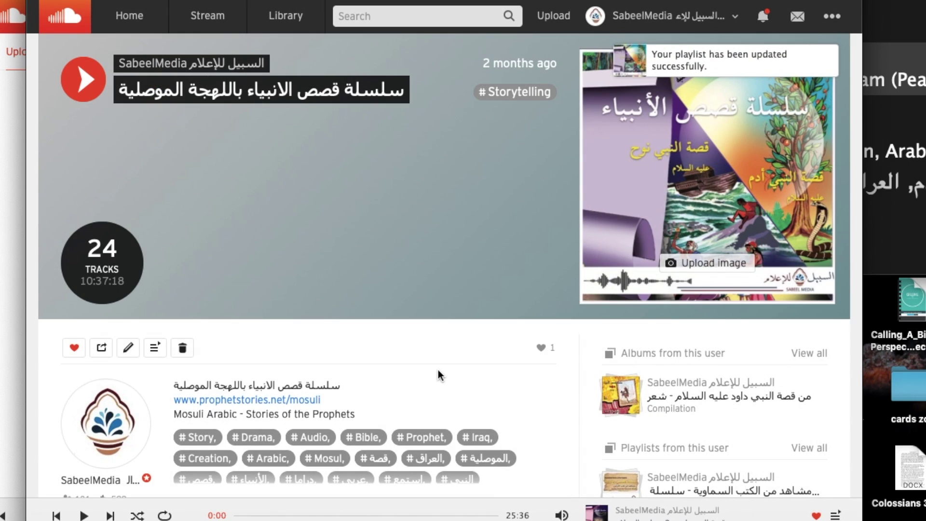
scroll(438, 366, down, 4)
scroll(438, 364, up, 4)
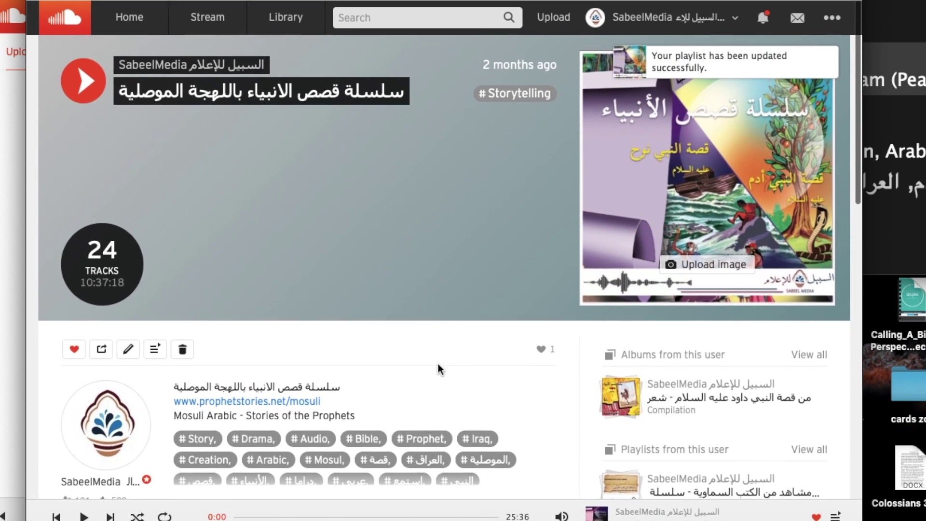
scroll(438, 364, down, 8)
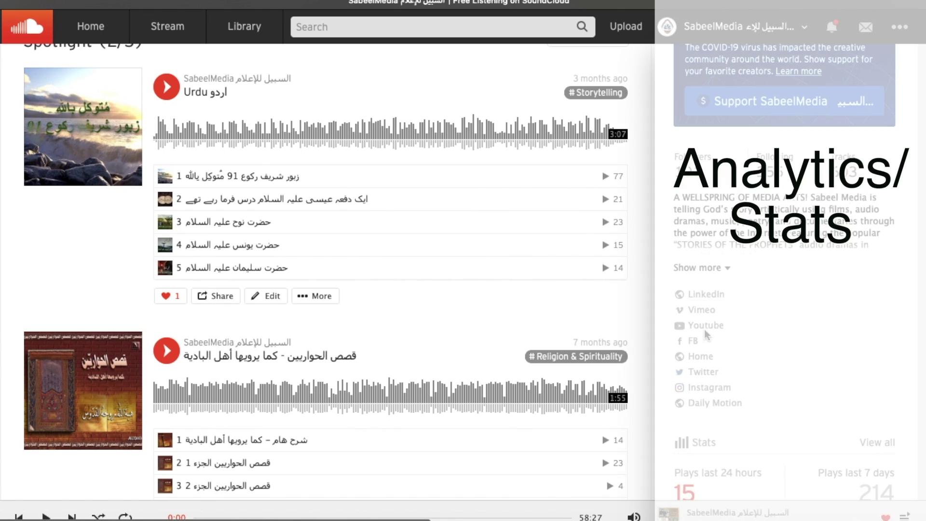
- Open the account's Stats page from the profile and examine the plays chart for the last 7 days
scroll(700, 373, down, 2)
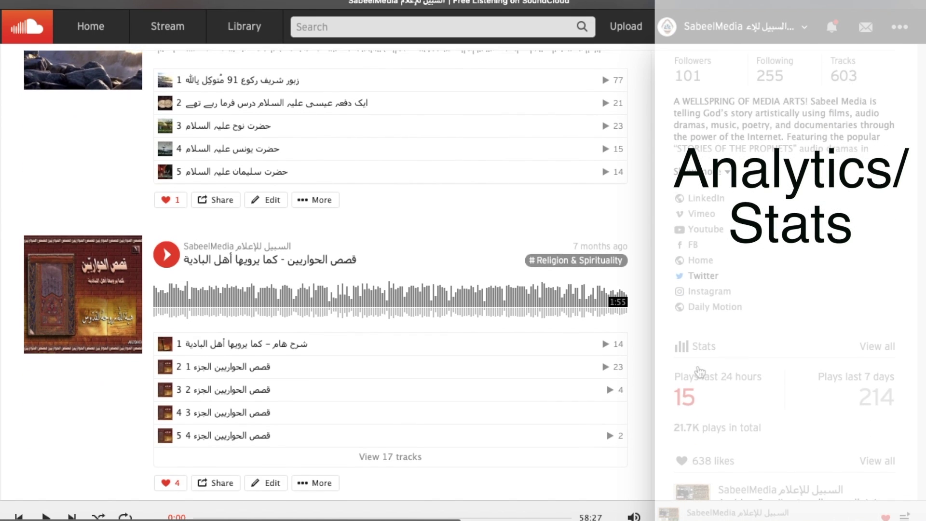
scroll(707, 300, up, 6)
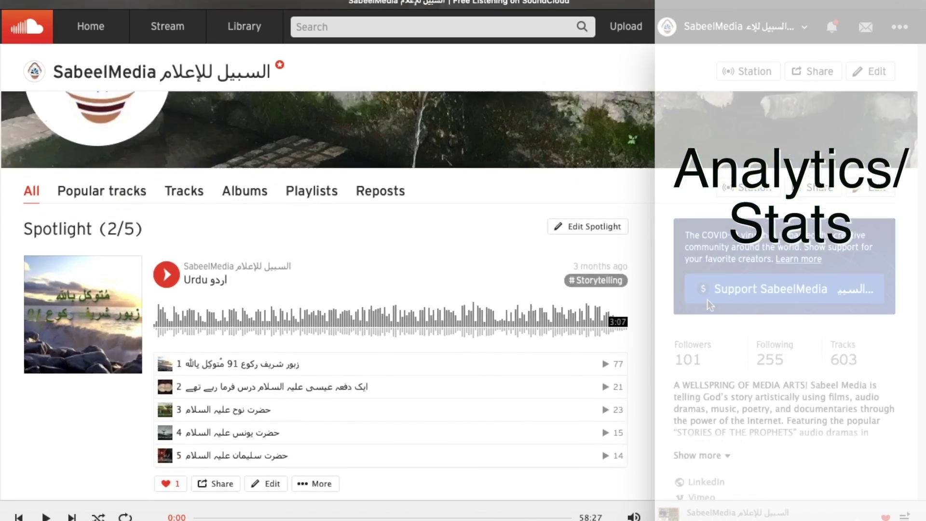
scroll(708, 299, up, 2)
click(730, 27)
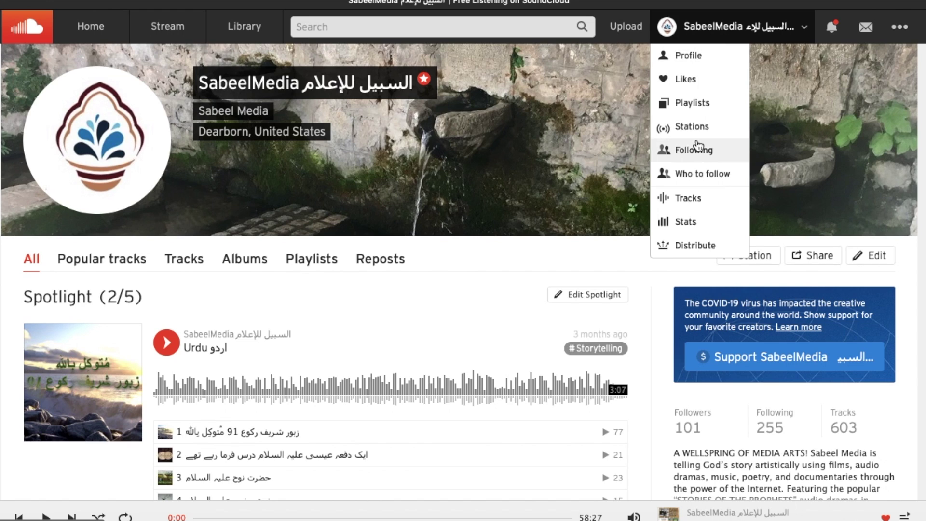
click(686, 226)
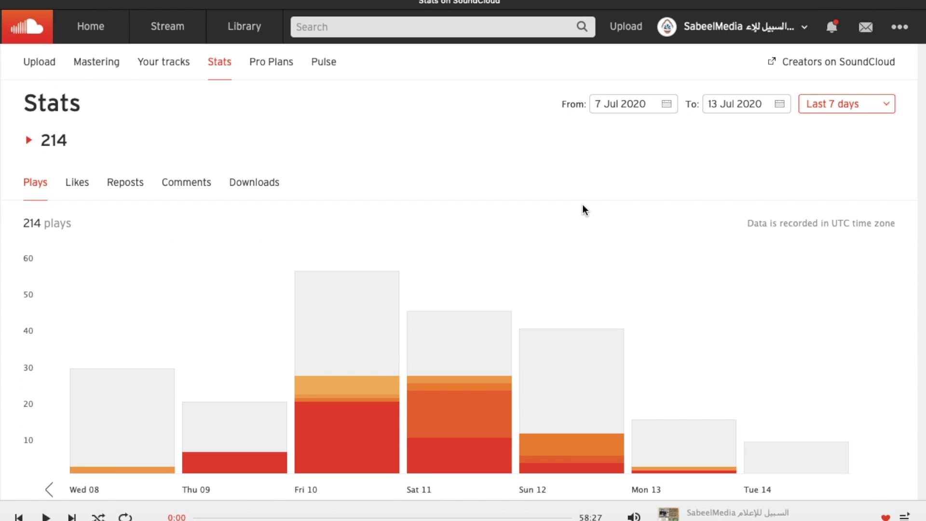
scroll(426, 225, down, 4)
scroll(426, 224, up, 4)
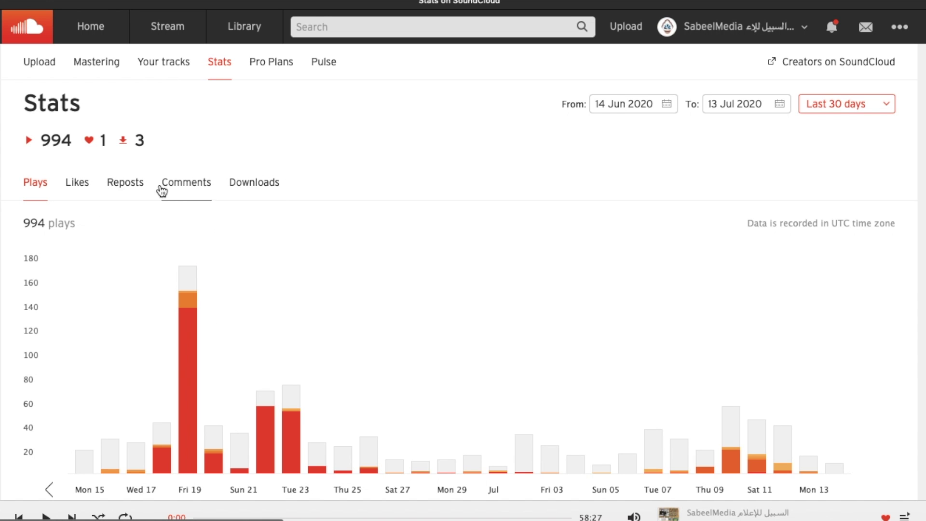
- Display the likes statistics for the last 12 months, followed by all time
scroll(279, 293, down, 2)
scroll(279, 293, up, 2)
click(81, 185)
click(890, 107)
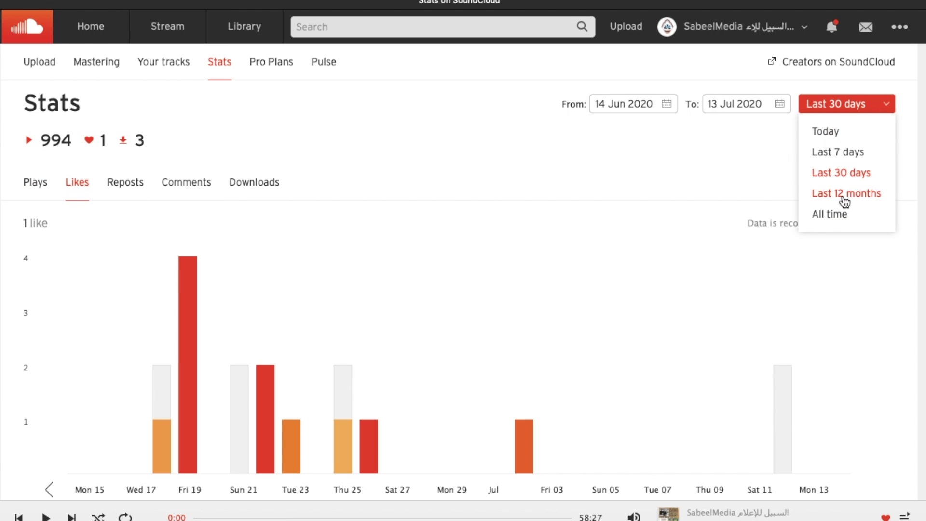
click(845, 194)
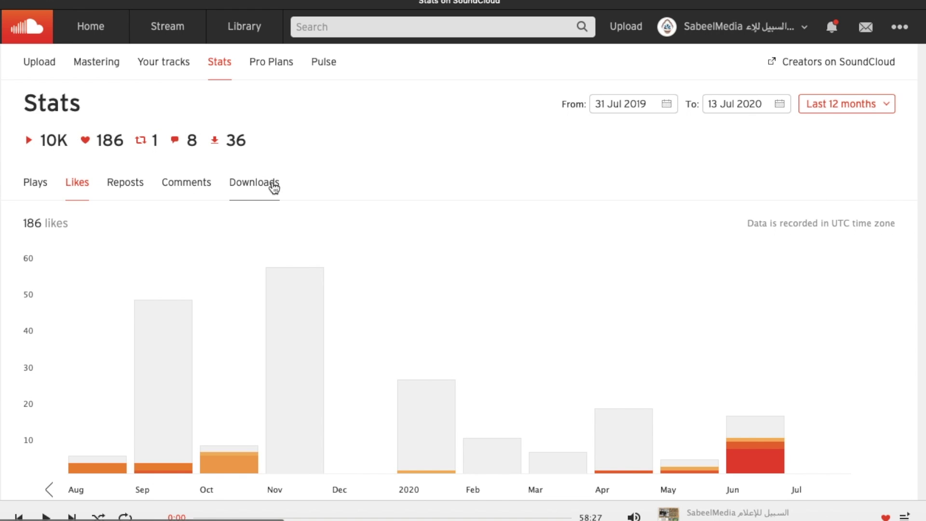
click(864, 109)
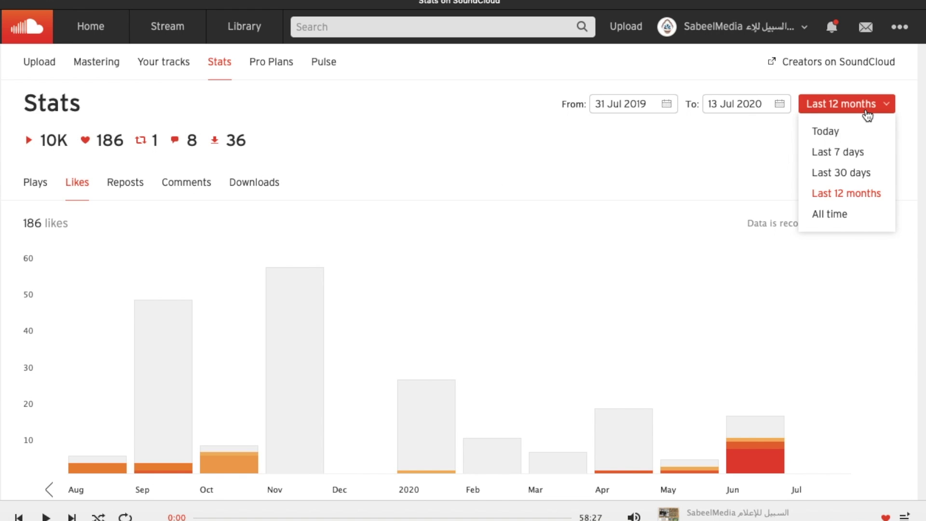
click(827, 217)
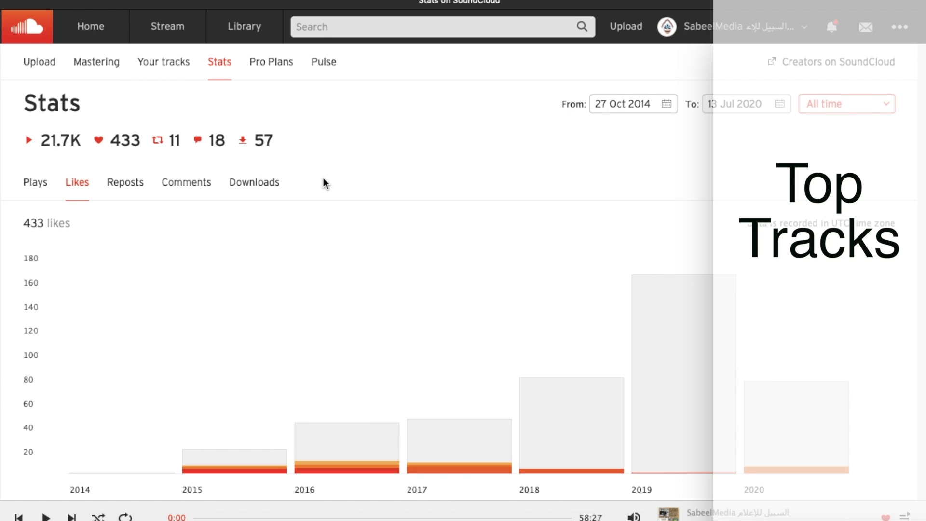
- Examine the all-time top liked tracks and the audience and location sections of the likes statistics
scroll(405, 215, down, 10)
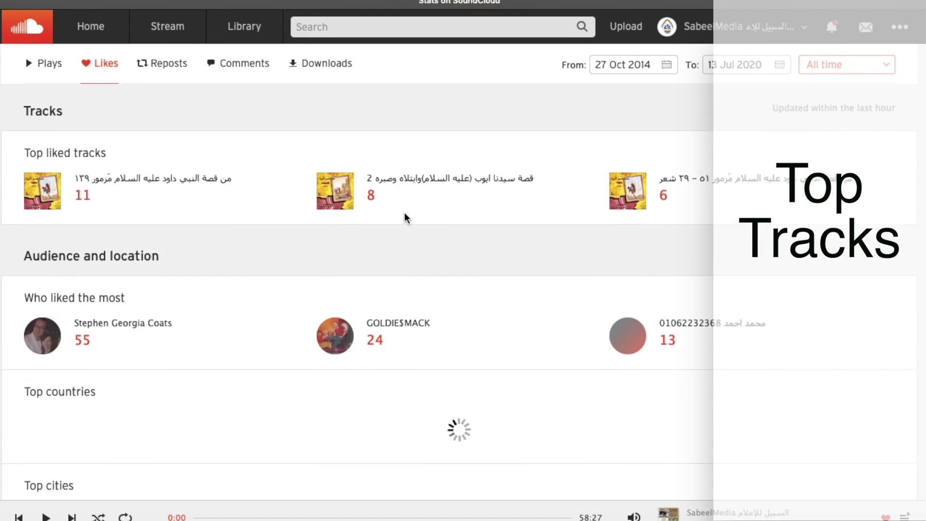
scroll(404, 215, up, 5)
scroll(404, 215, up, 5)
scroll(405, 215, down, 12)
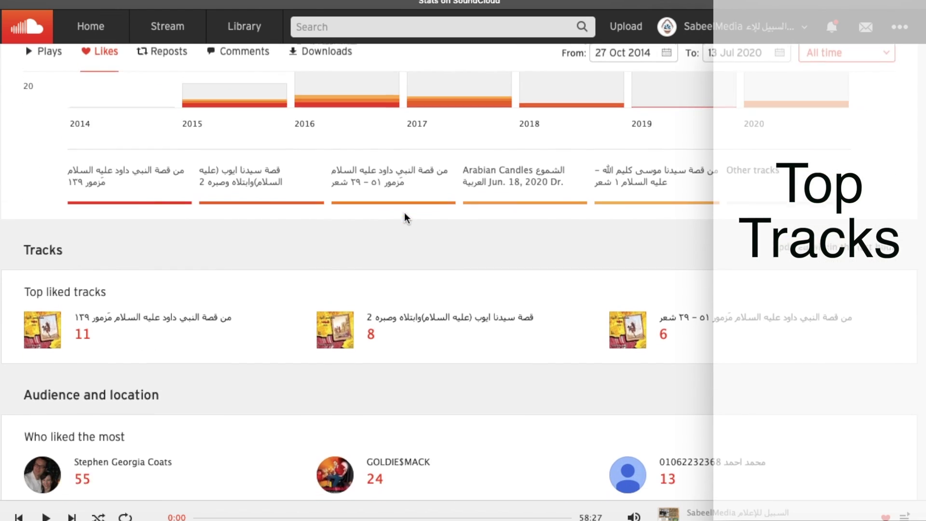
scroll(406, 215, up, 1)
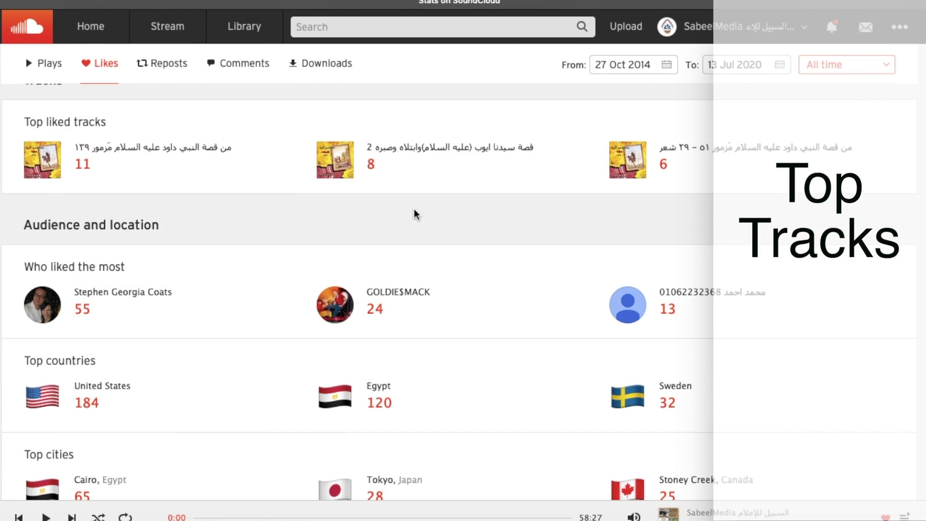
scroll(414, 209, up, 15)
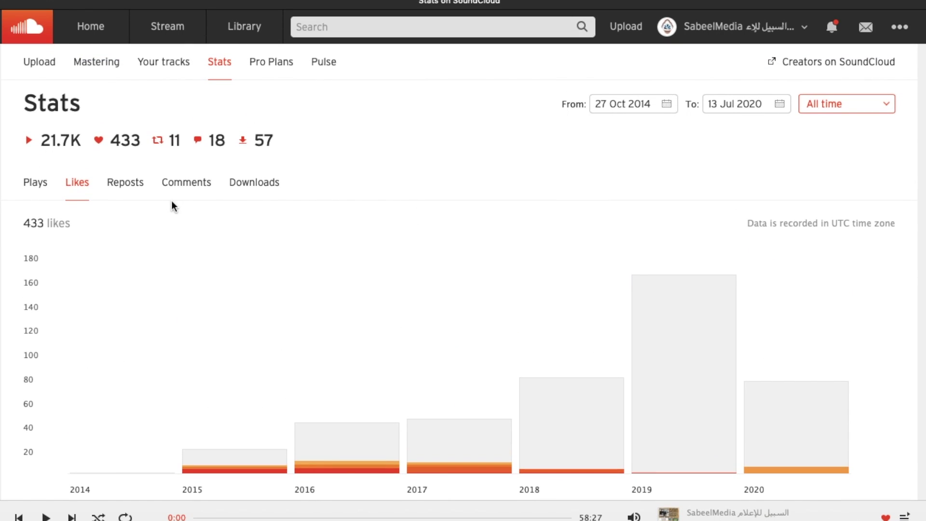
- Show the all-time plays statistics and examine the top played tracks, listeners, countries, cities and SoundCloud apps
click(22, 189)
scroll(381, 195, down, 5)
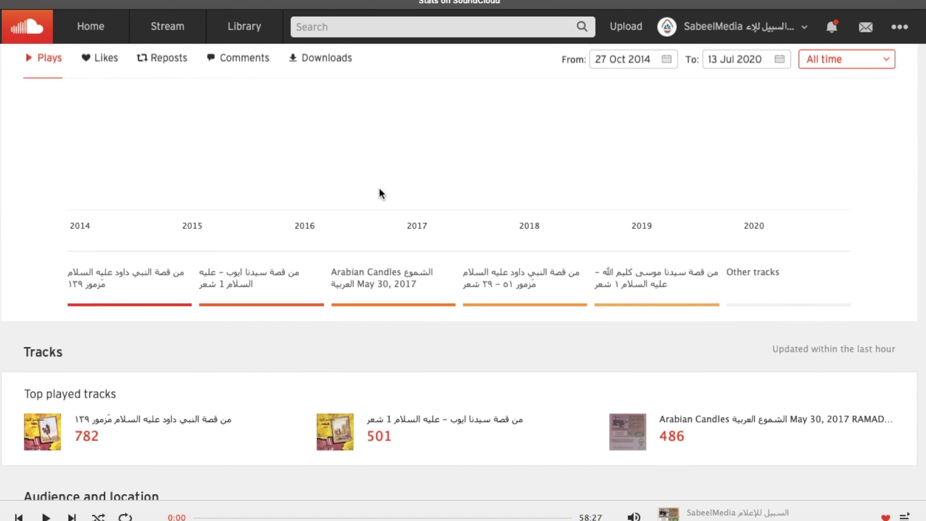
scroll(381, 194, down, 5)
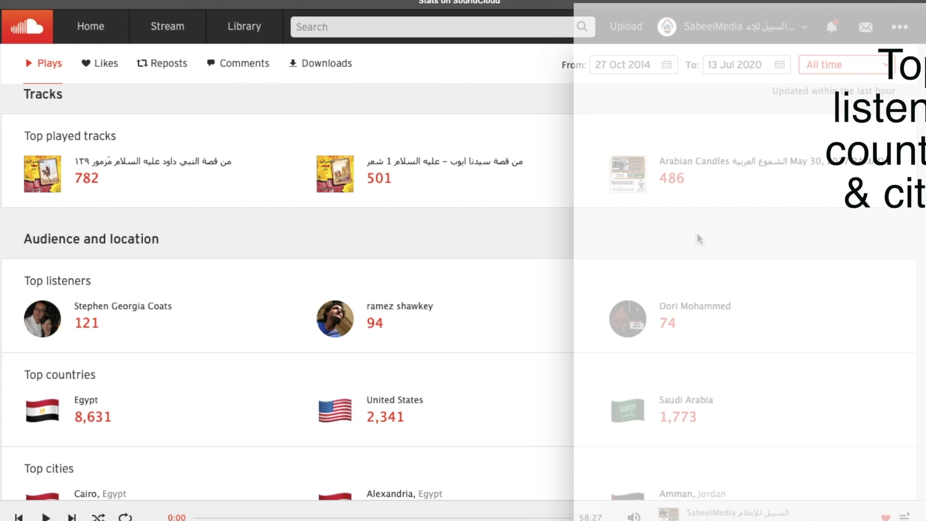
scroll(453, 252, down, 4)
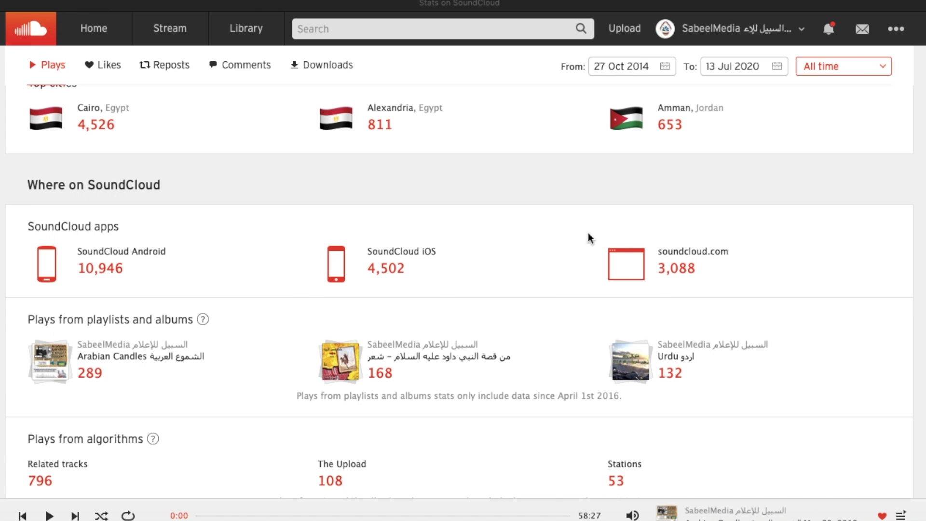
scroll(215, 355, down, 2)
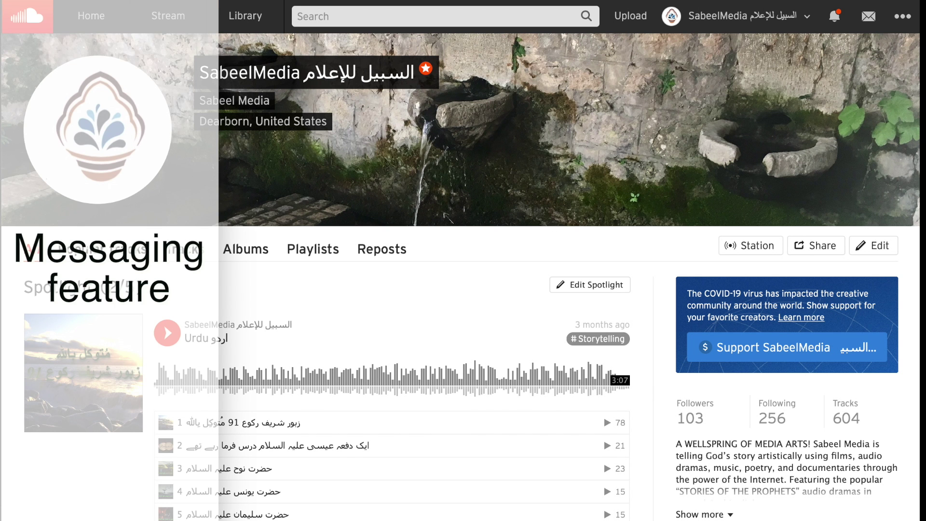
- Open the full message inbox and look through the list of conversations
click(871, 20)
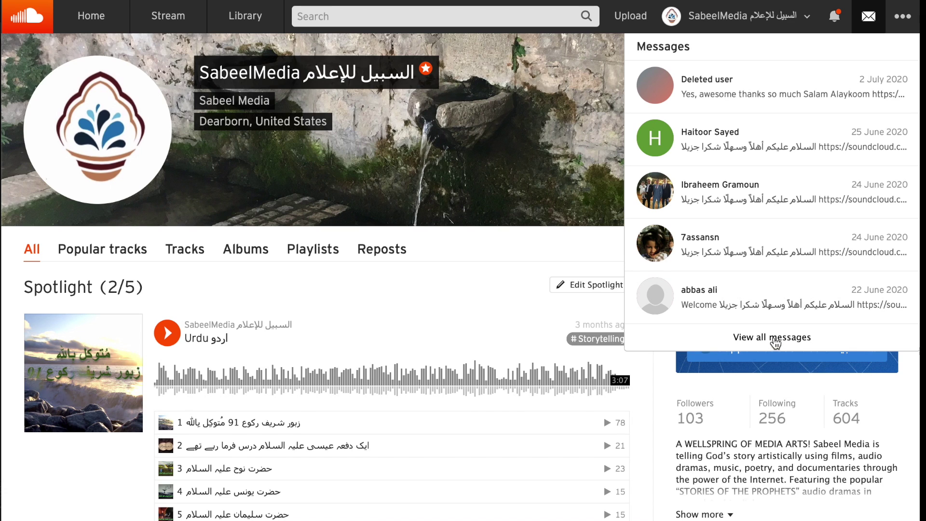
click(774, 337)
scroll(140, 415, down, 5)
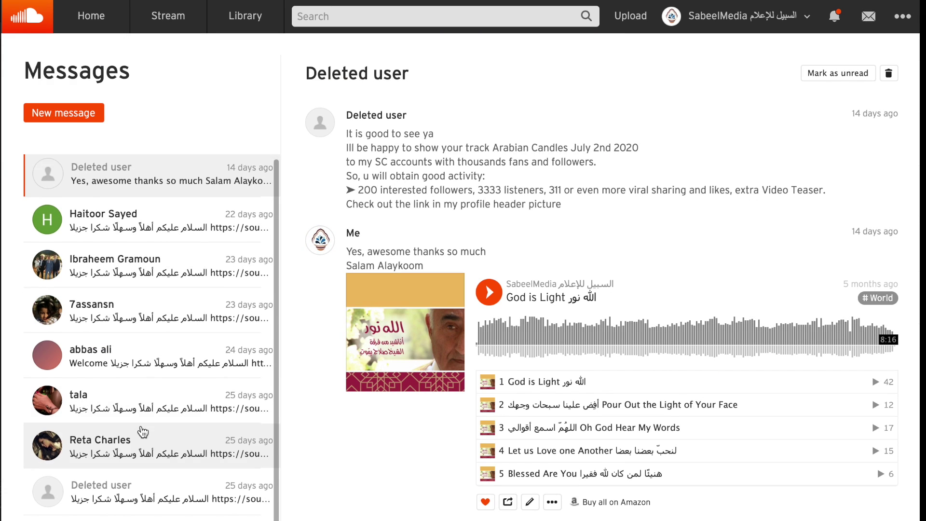
scroll(142, 431, down, 5)
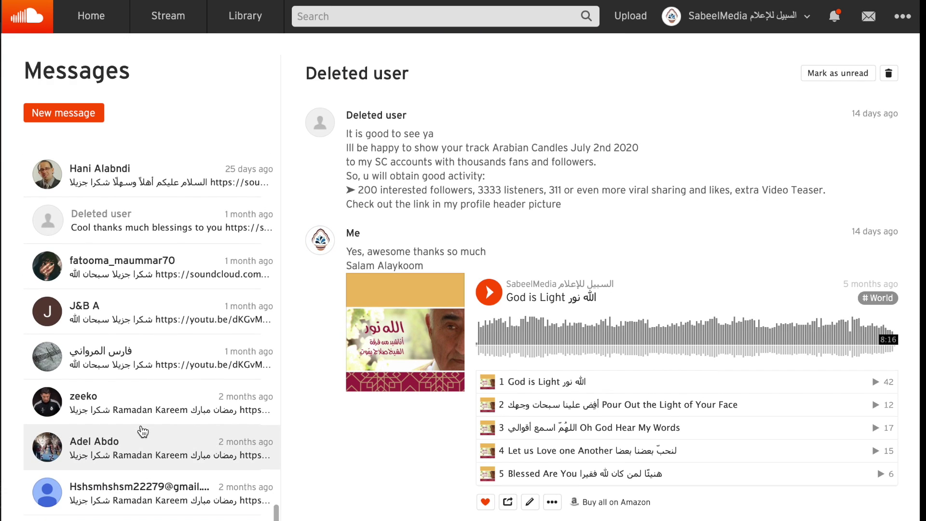
scroll(142, 431, up, 10)
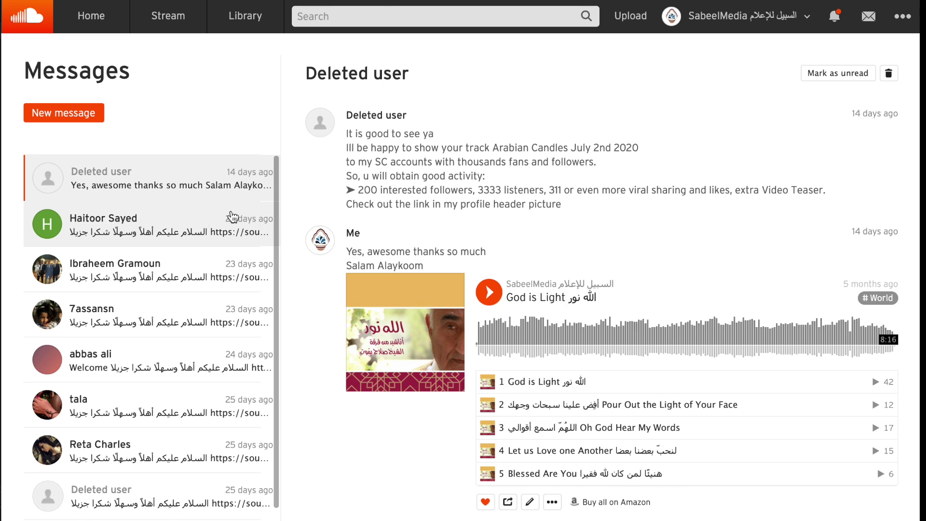
- Open the conversation from 22 days ago and write the reply "Salam alaykoom" with "Thanks for listening" on a second line
click(196, 224)
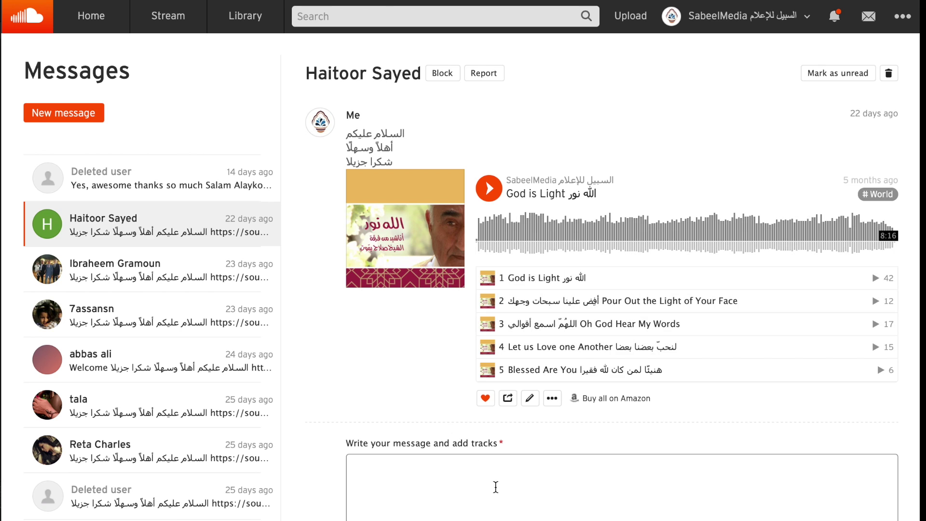
text(Salam alaykoom)
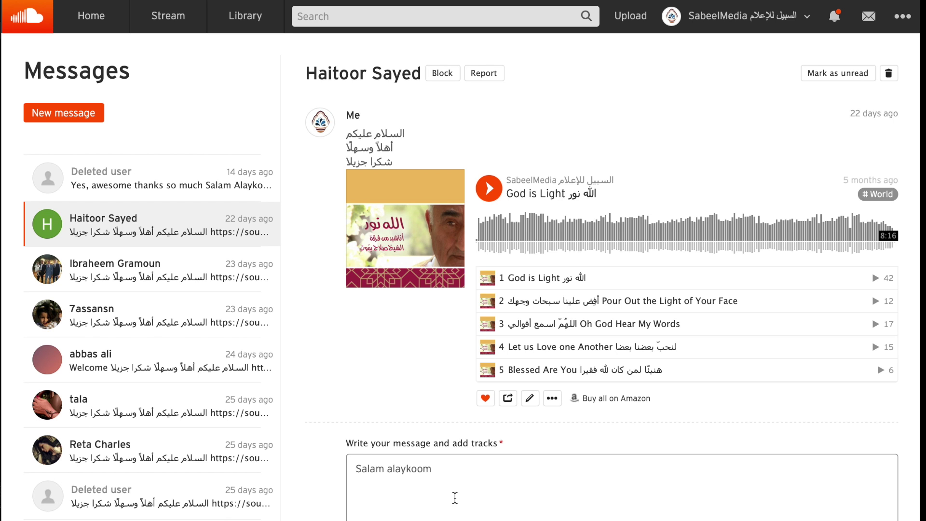
scroll(452, 502, down, 2)
scroll(445, 510, down, 2)
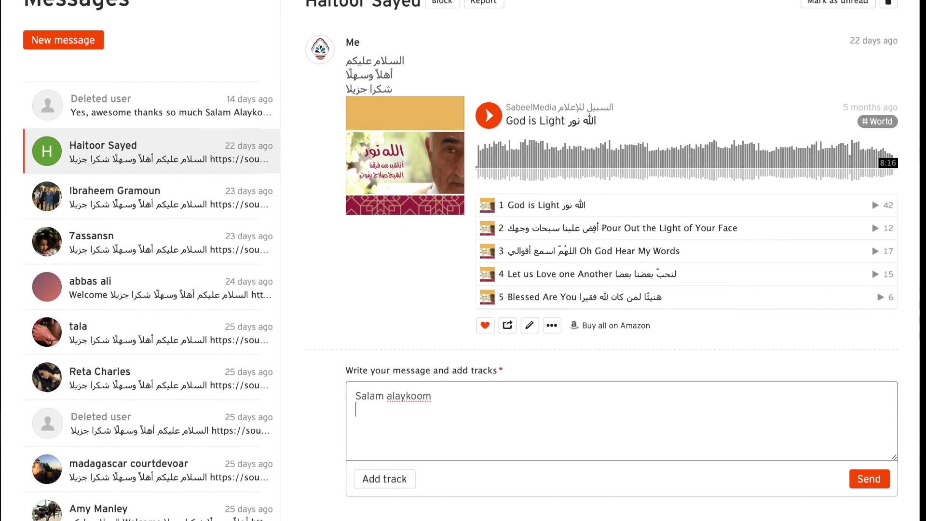
key(Return)
text(Thanks for listening)
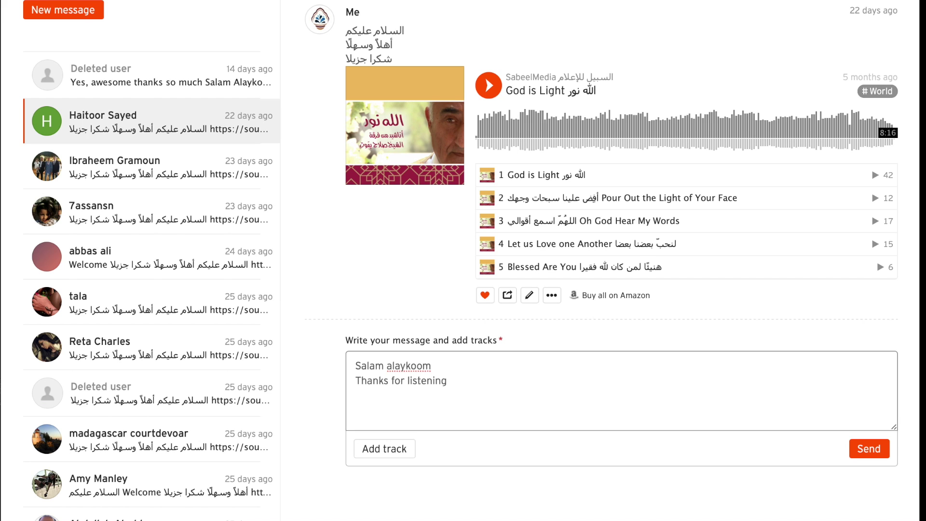
- Attach the playlist "سلسلة قصص الانبياء البغدادية العراقية" from the profile to the reply
click(399, 454)
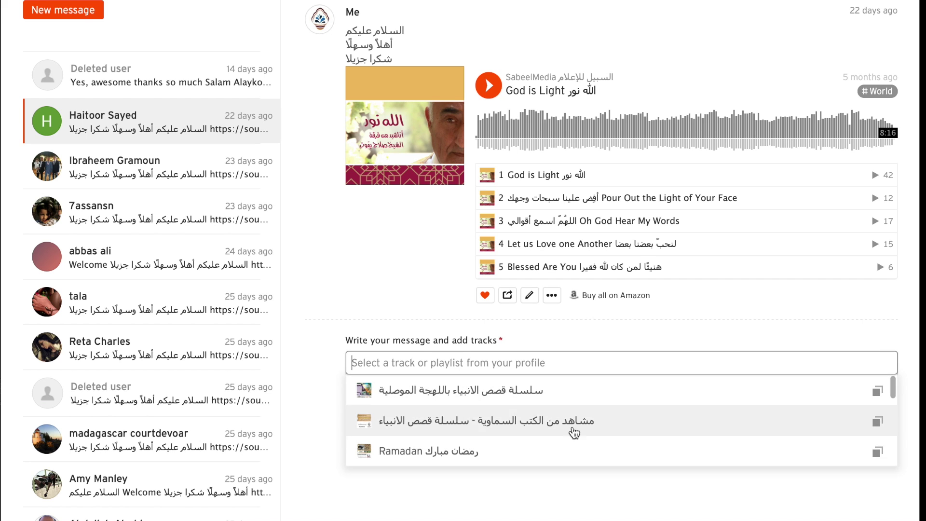
scroll(612, 408, down, 5)
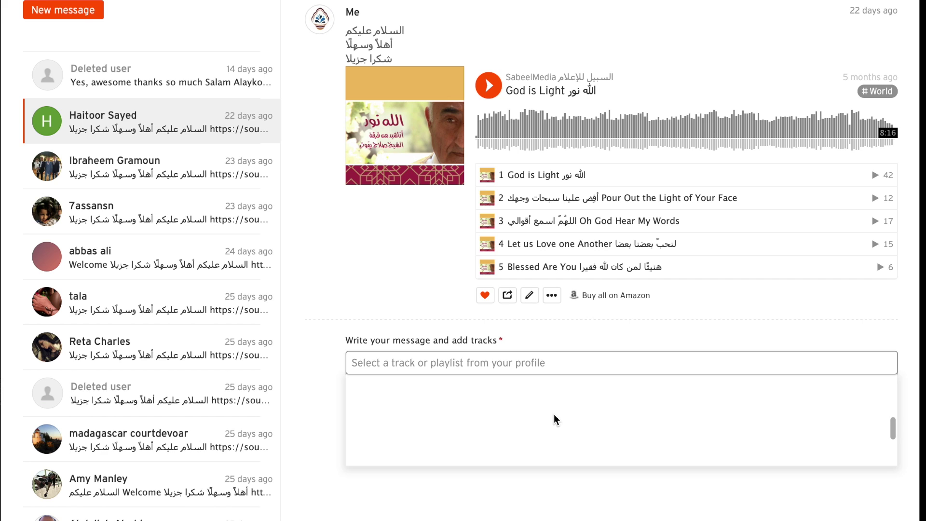
scroll(554, 415, up, 2)
scroll(506, 429, down, 1)
scroll(506, 433, down, 1)
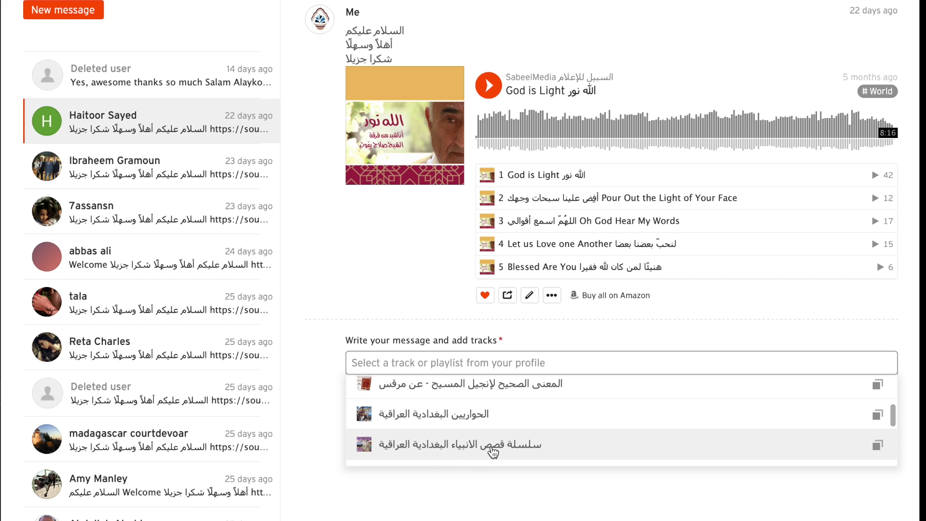
click(493, 451)
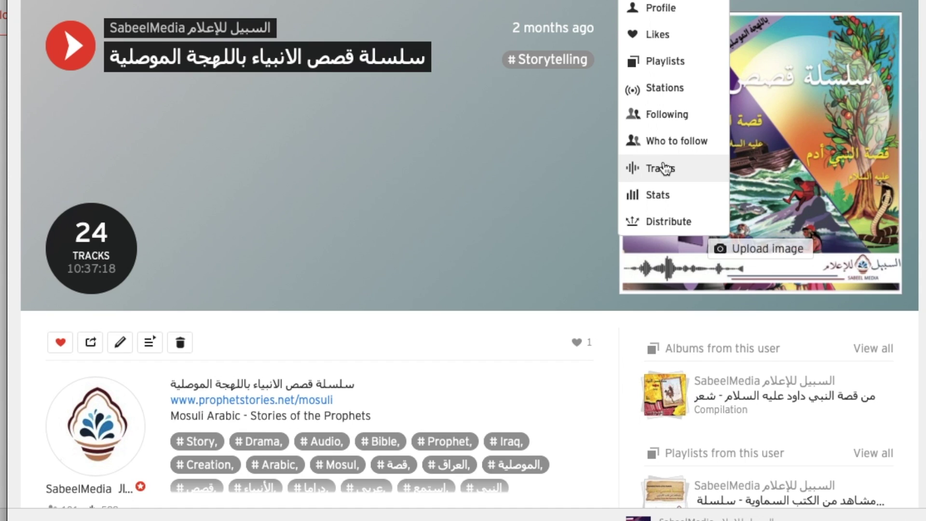
- Open the list of uploaded tracks and look through its pages up to tracks 81–100
click(664, 168)
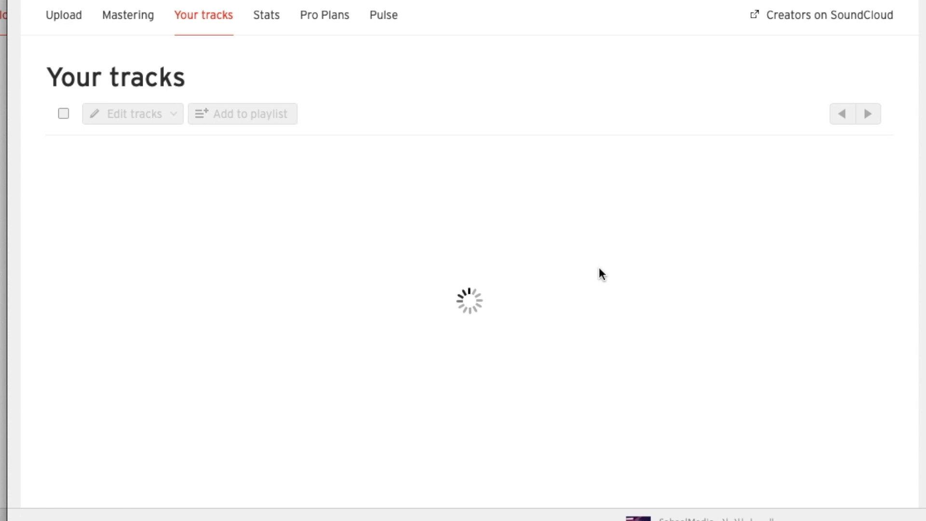
scroll(599, 269, down, 10)
scroll(599, 269, up, 12)
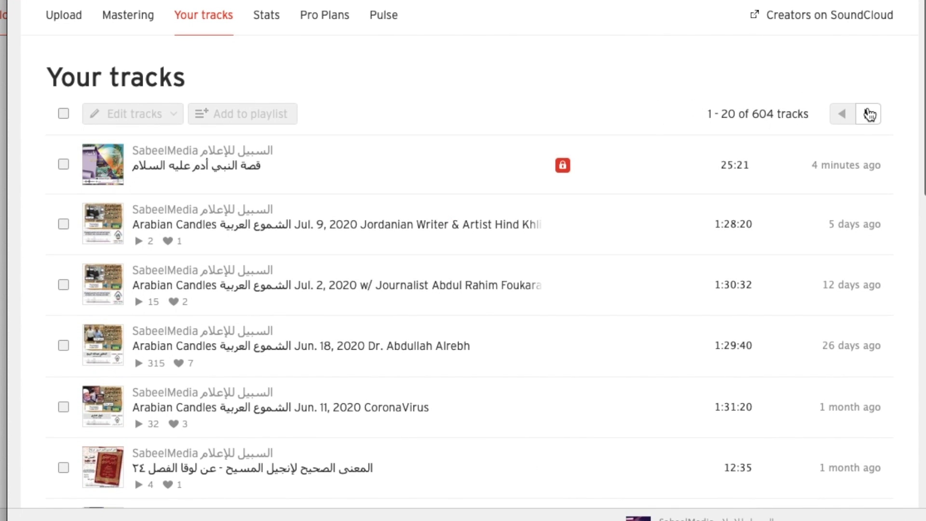
click(867, 114)
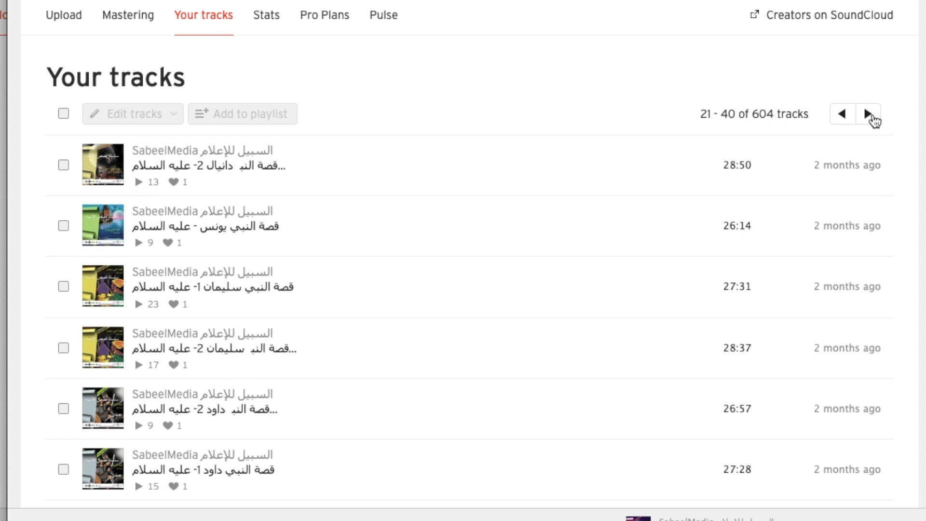
click(868, 114)
click(872, 115)
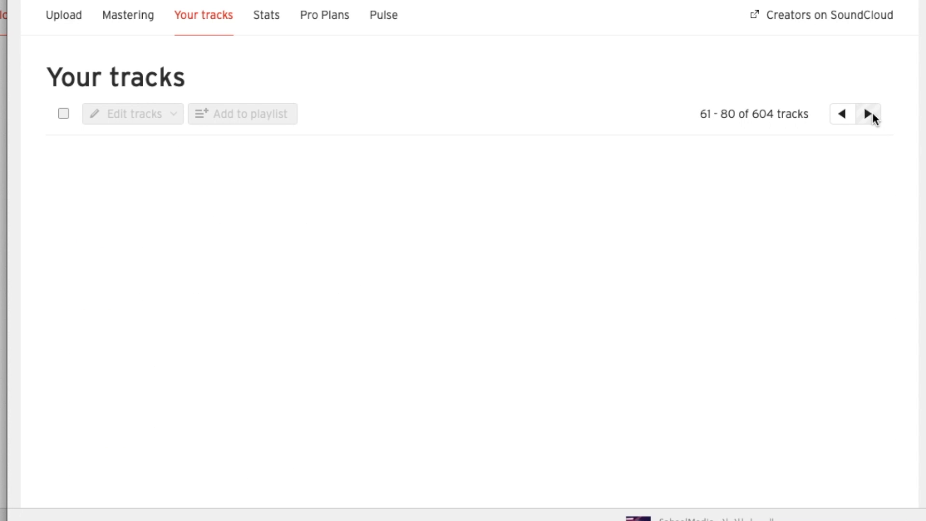
click(873, 115)
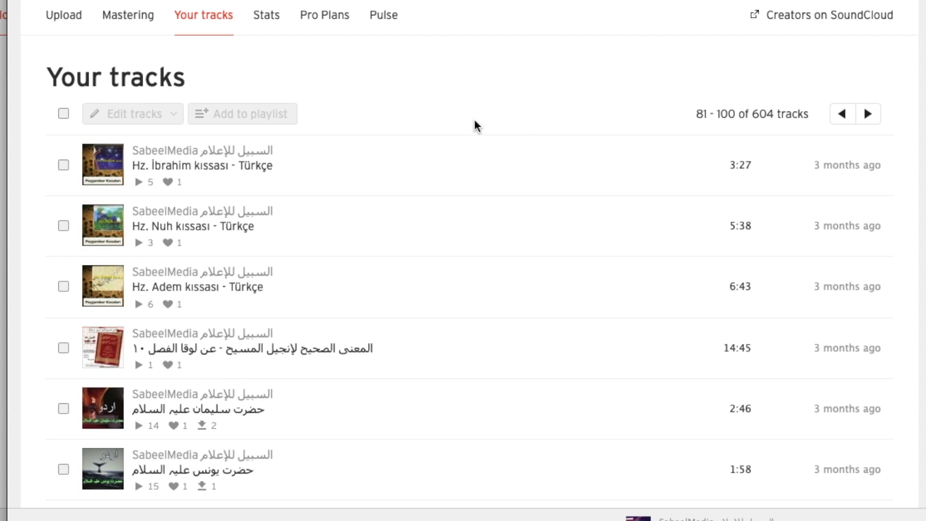
scroll(591, 304, down, 15)
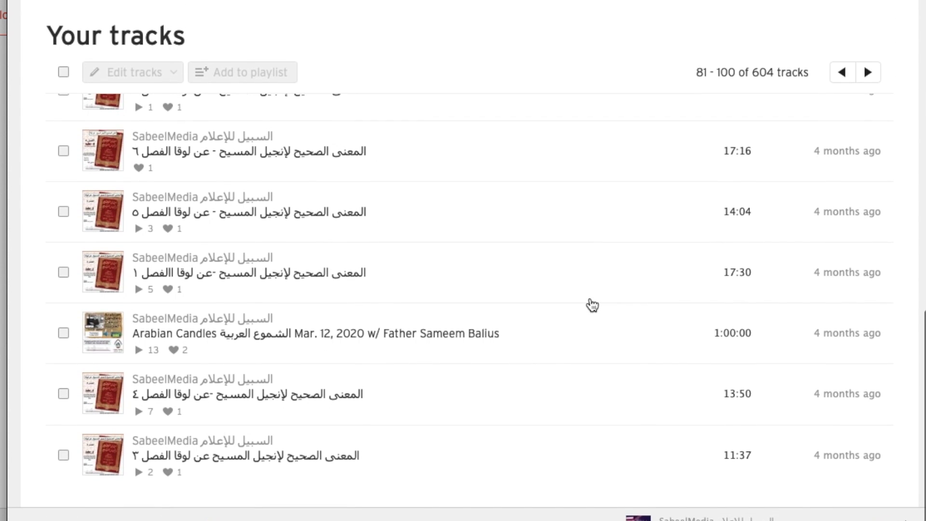
scroll(589, 304, up, 15)
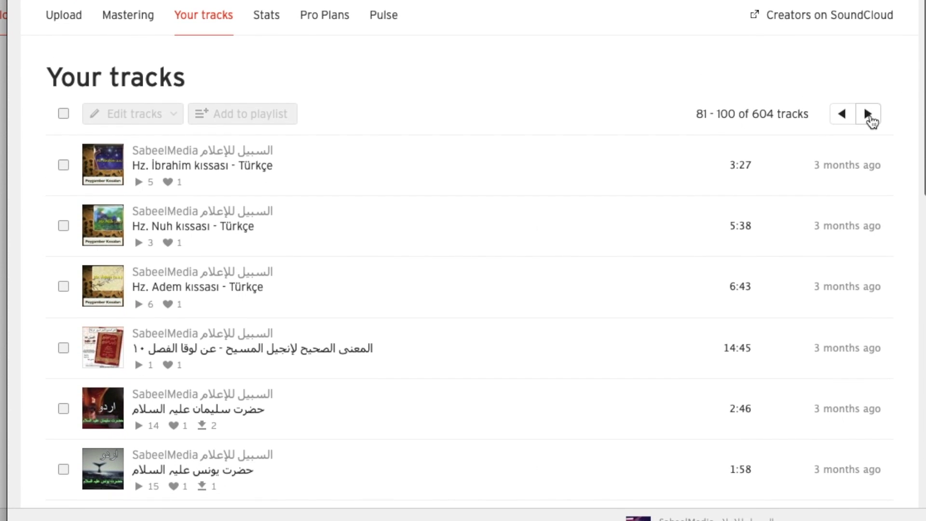
- Go on to tracks 141–160, open "قصص الحواريين الجزء 5" for editing and review its basic info
click(869, 114)
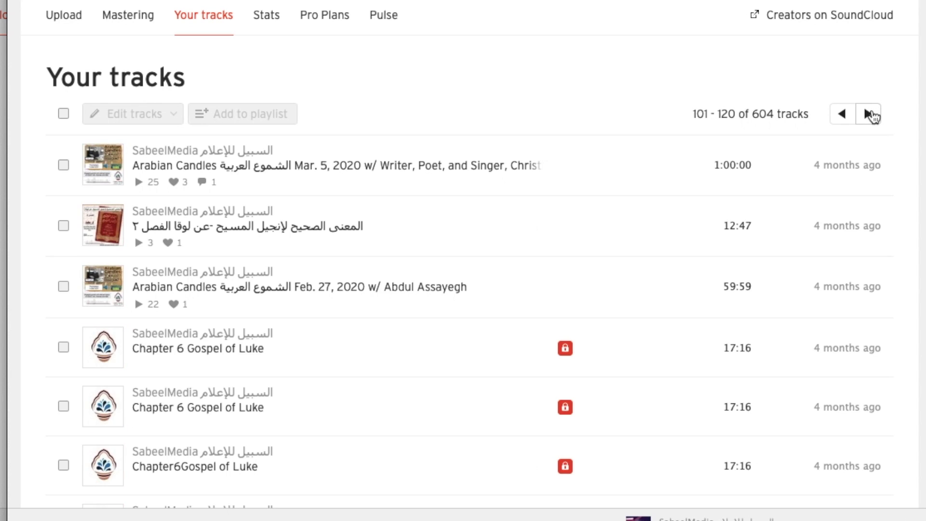
click(869, 115)
click(870, 115)
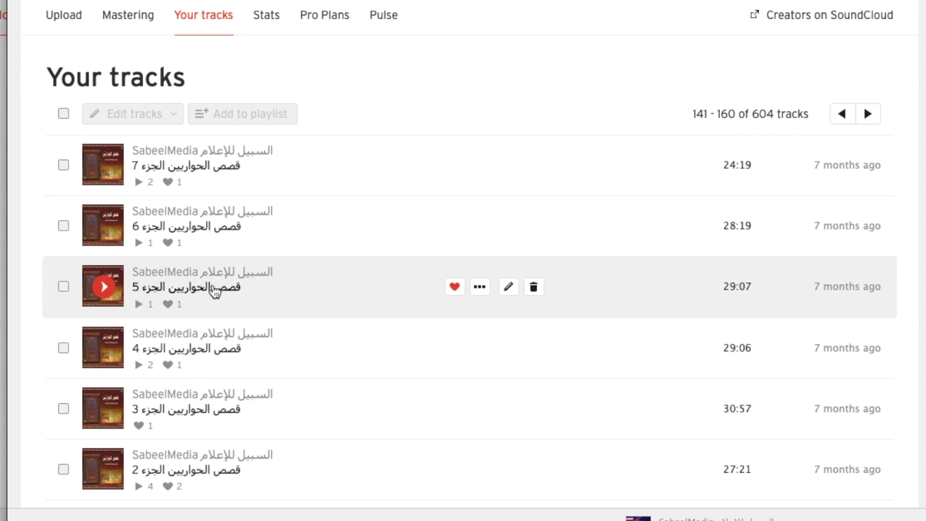
mouse_move(191, 276)
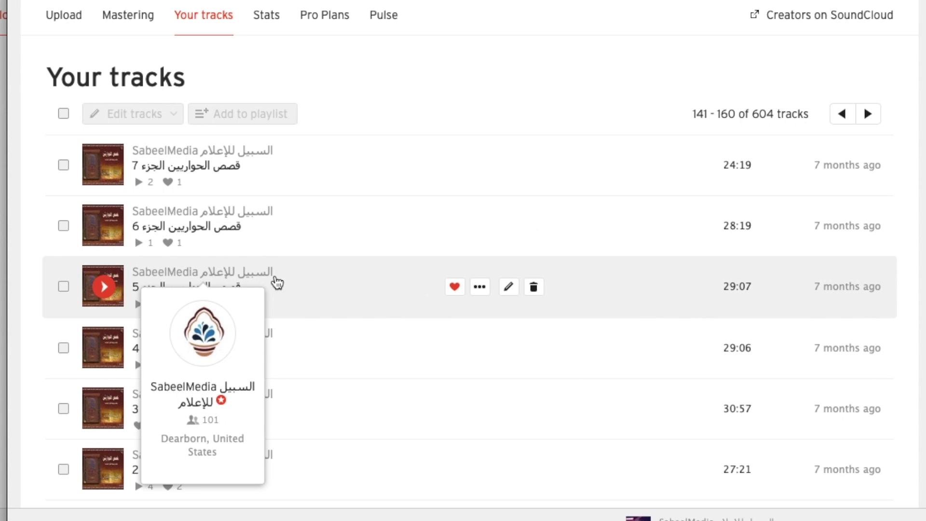
click(509, 288)
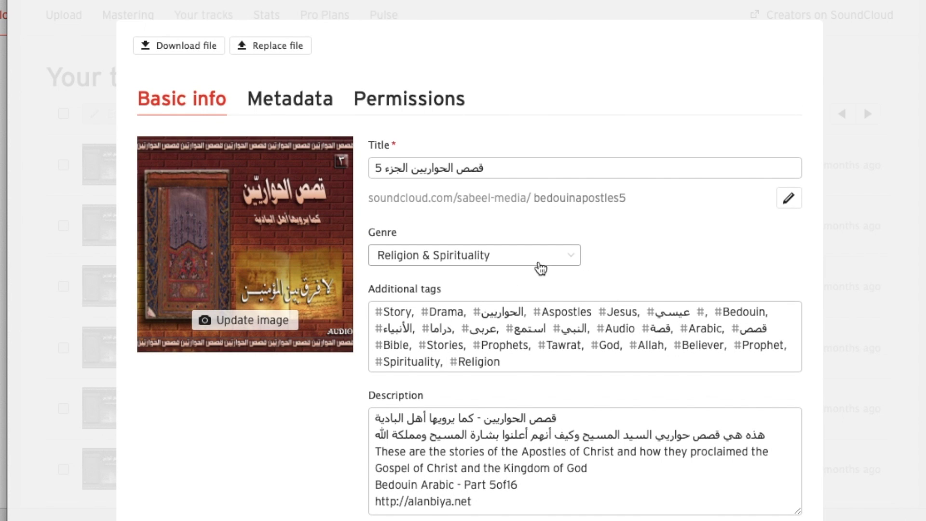
scroll(541, 268, down, 5)
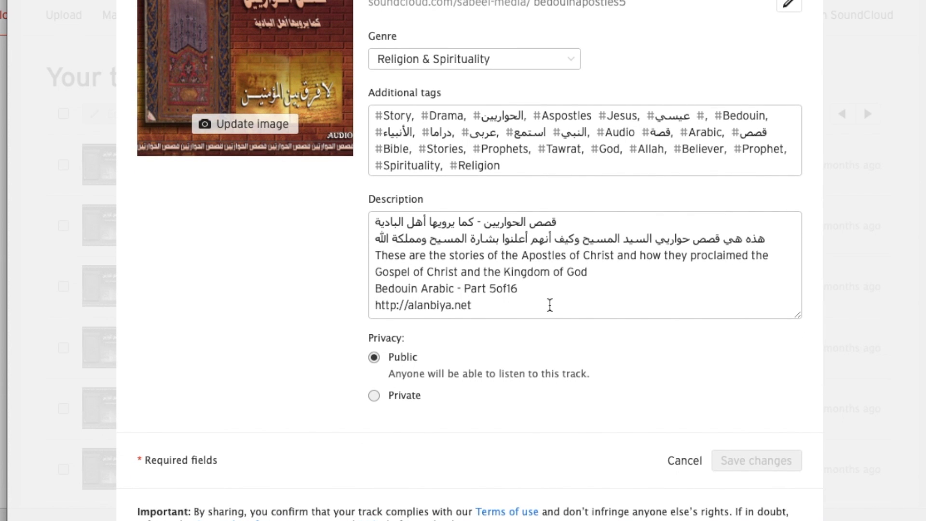
scroll(554, 296, up, 5)
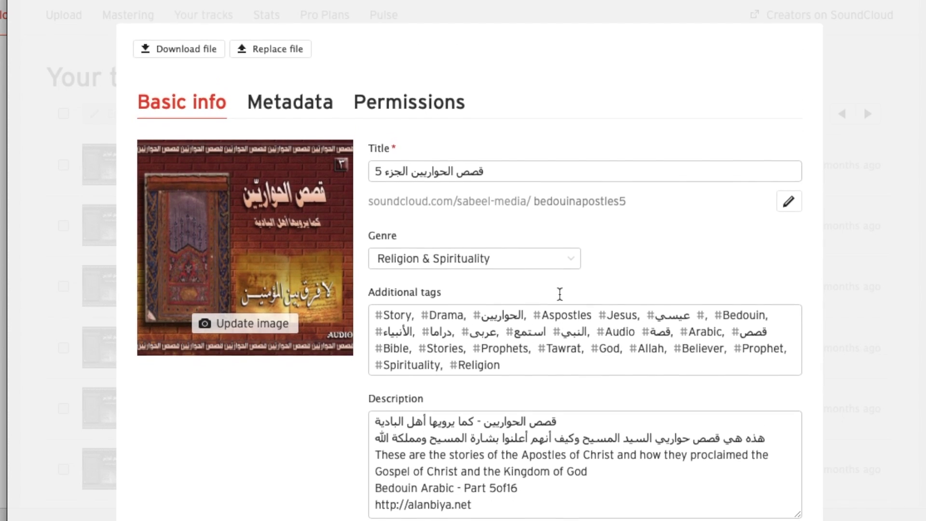
- Set the license in the track's metadata to Creative Commons
click(295, 102)
scroll(391, 254, down, 3)
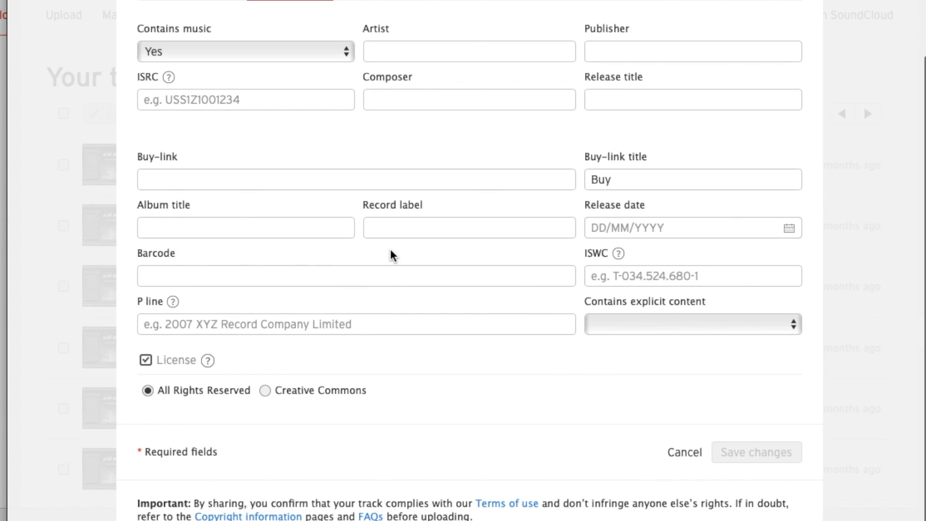
click(265, 400)
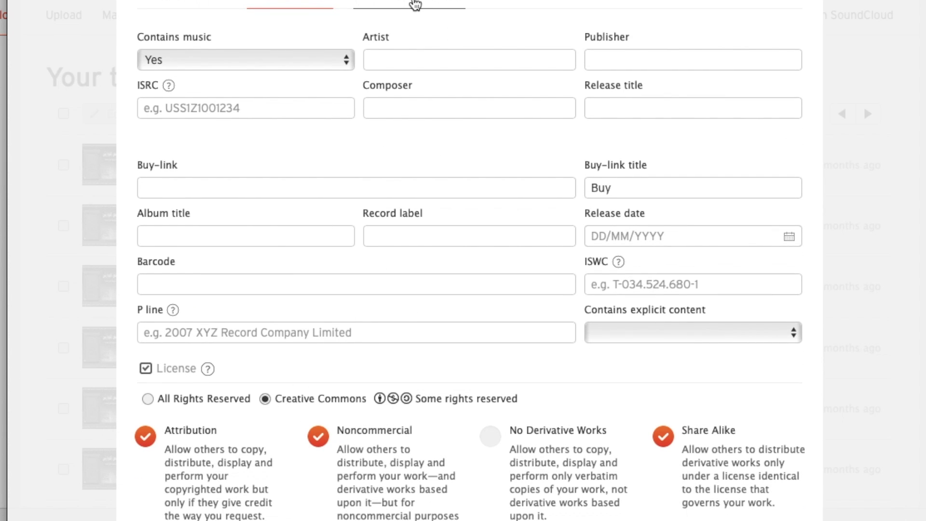
- Review the track's permissions and basic info, including the file replacement option and privacy, and save the changes
click(420, 4)
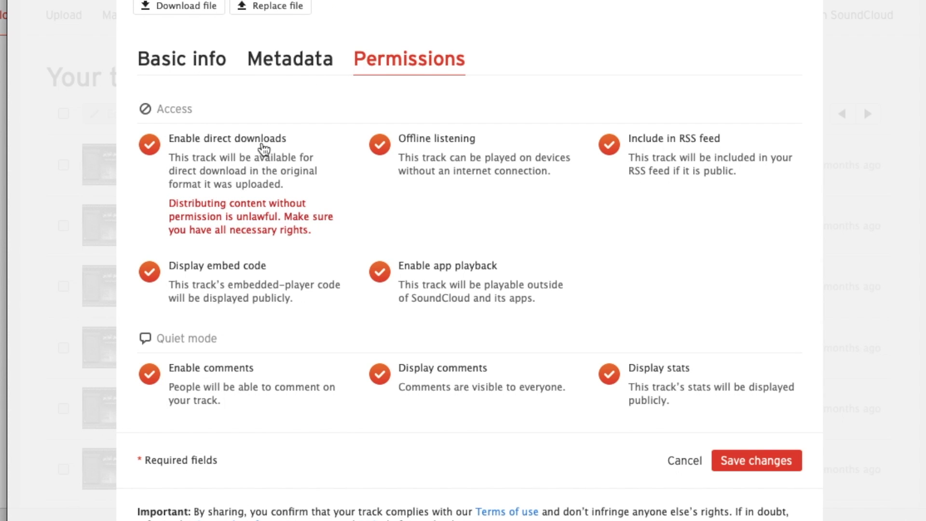
click(287, 68)
click(197, 62)
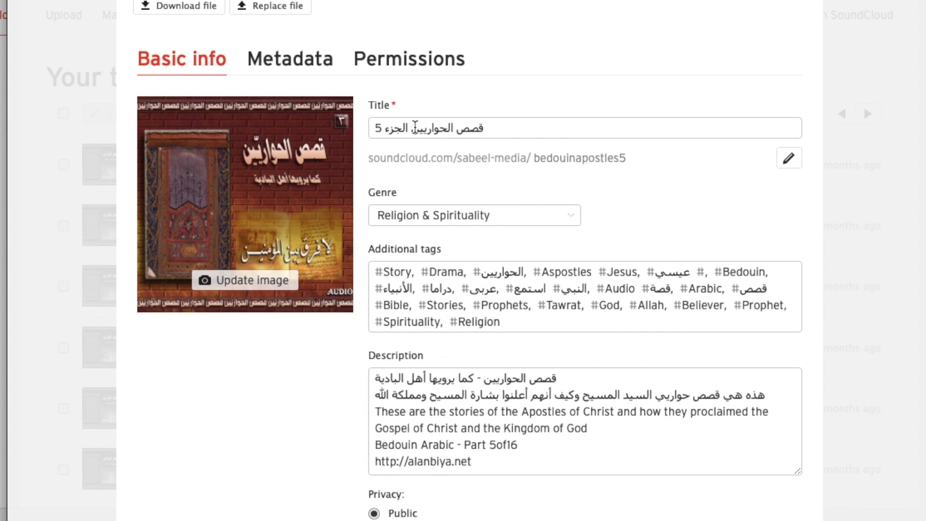
scroll(515, 120, down, 1)
scroll(403, 97, up, 2)
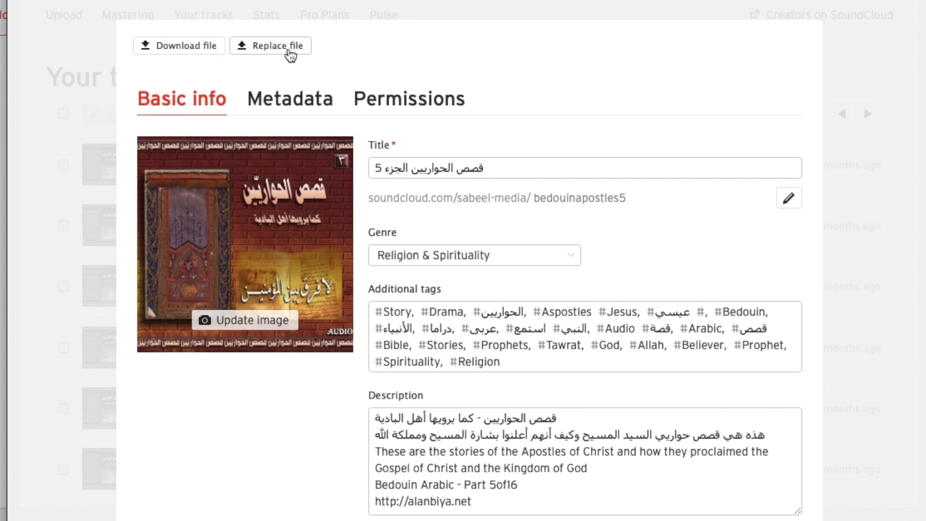
scroll(641, 263, down, 3)
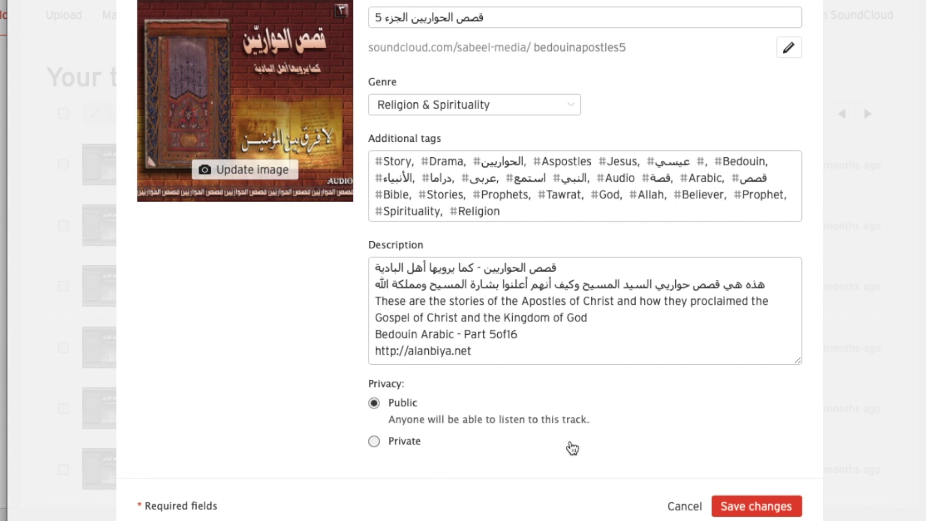
click(752, 508)
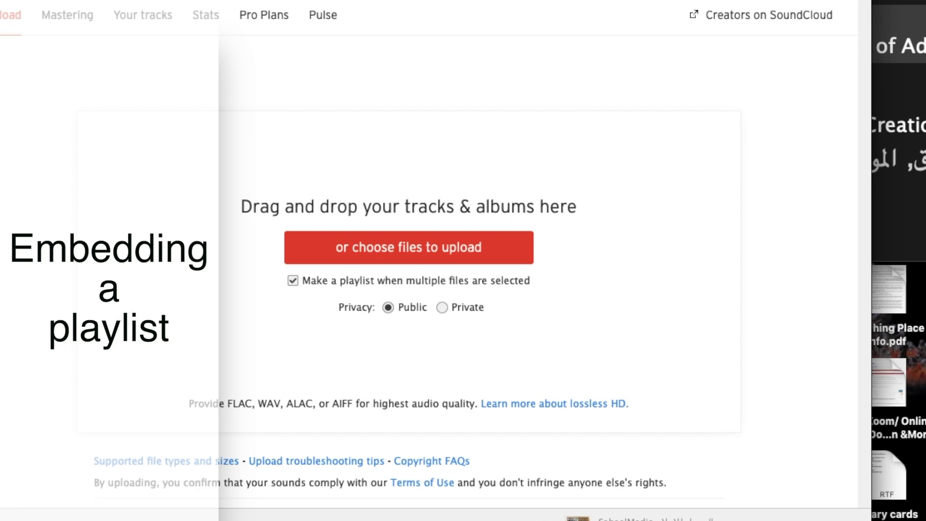
- Open the Prophet Stories website in a new browser window and go to its Mosuli page
click(104, 1)
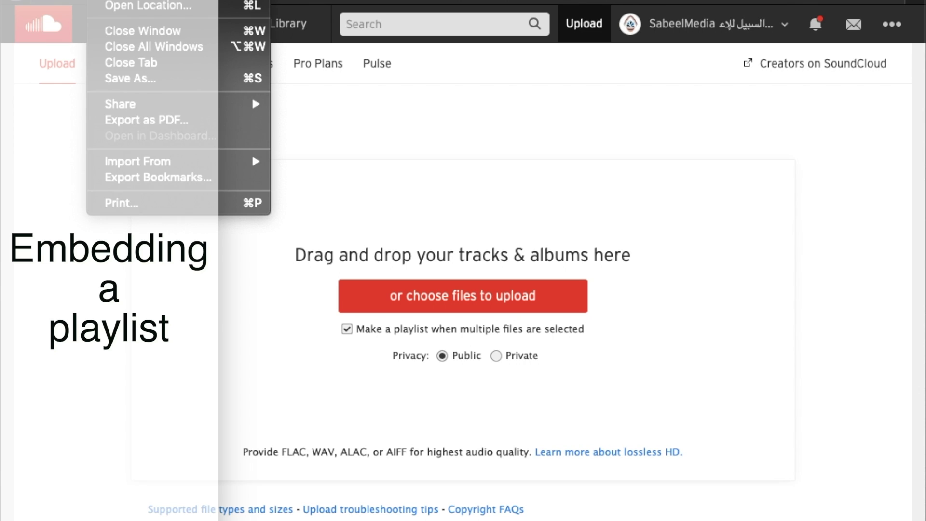
click(341, 2)
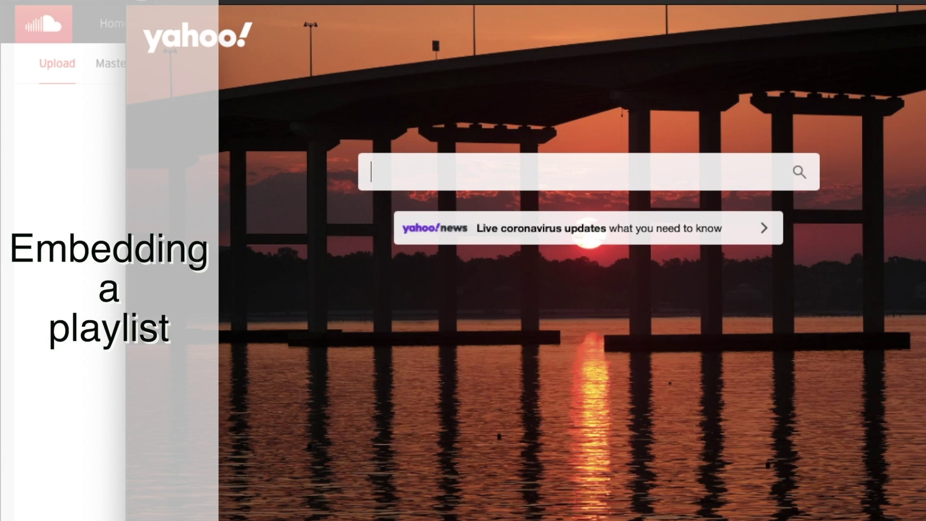
click(588, 2)
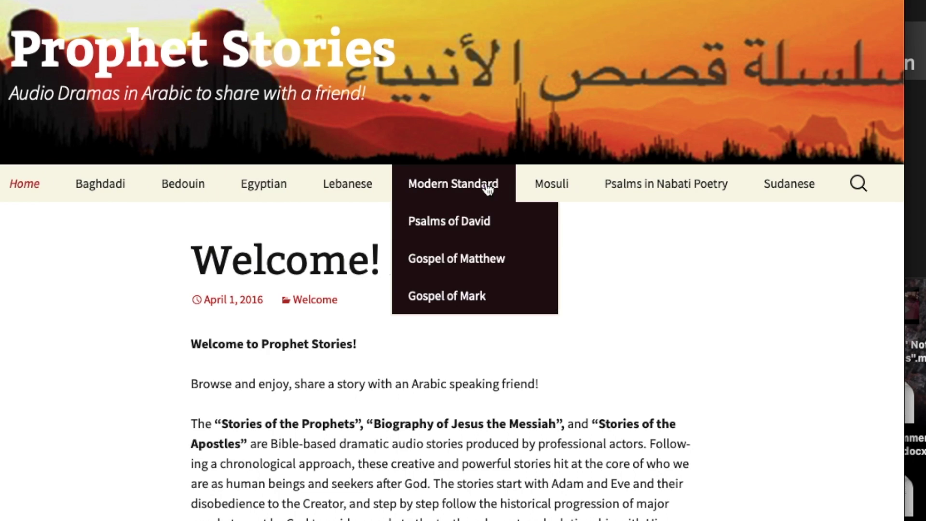
click(559, 185)
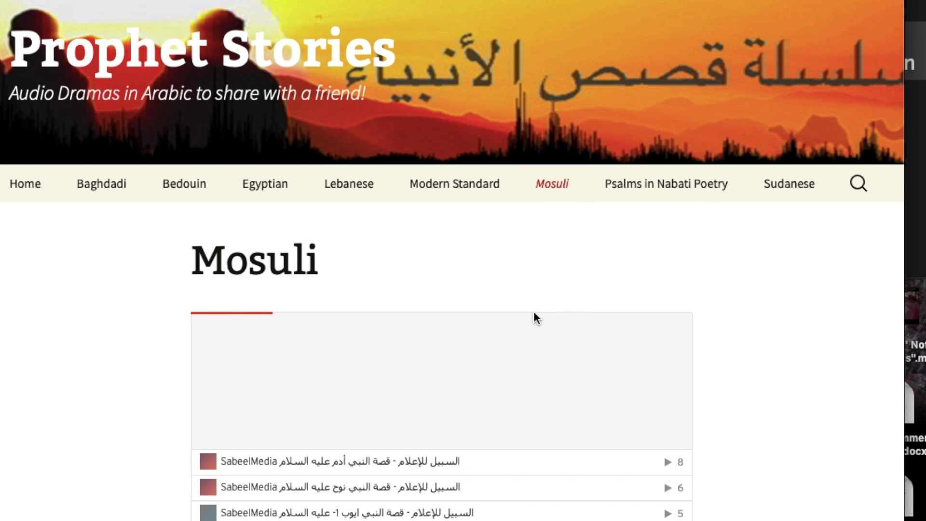
- Examine the Mosuli page's MP3 direct downloads, Stories of the Apostles links and the track list of the embedded SoundCloud playlist
scroll(780, 331, down, 6)
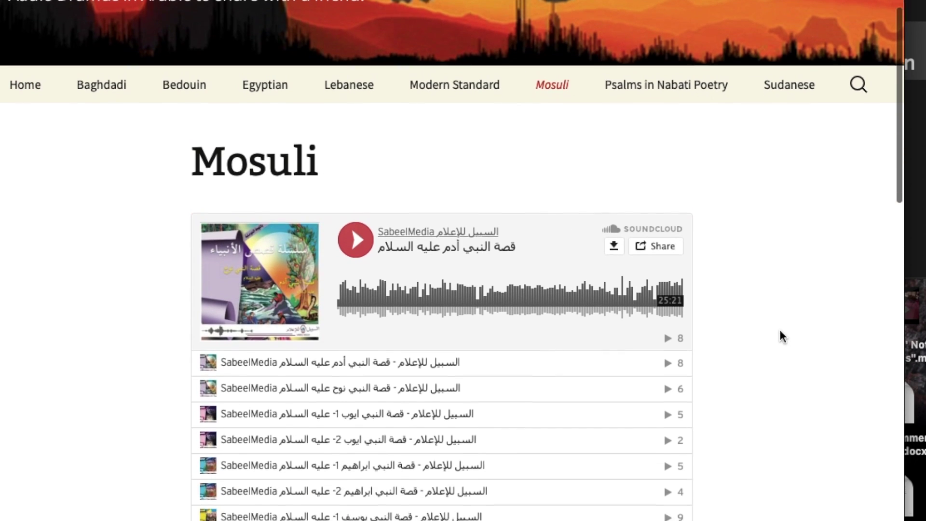
scroll(780, 331, down, 13)
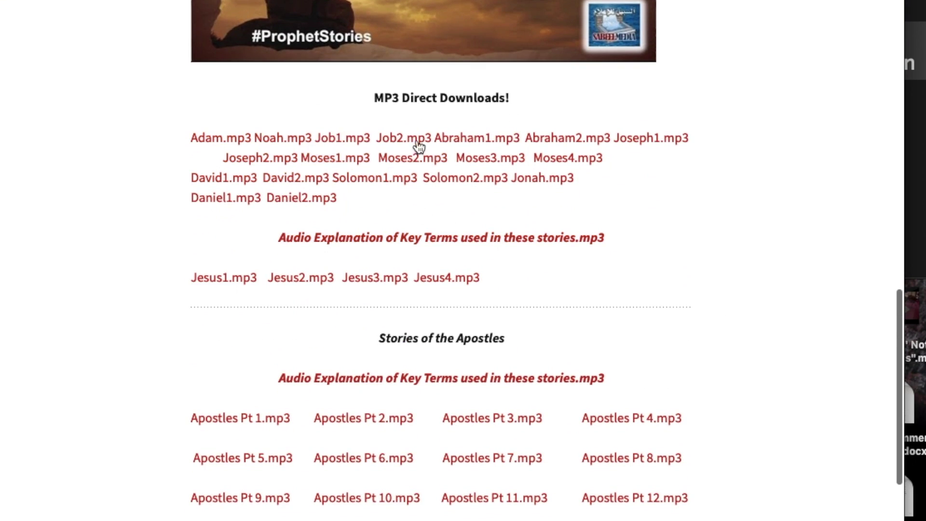
scroll(502, 316, down, 5)
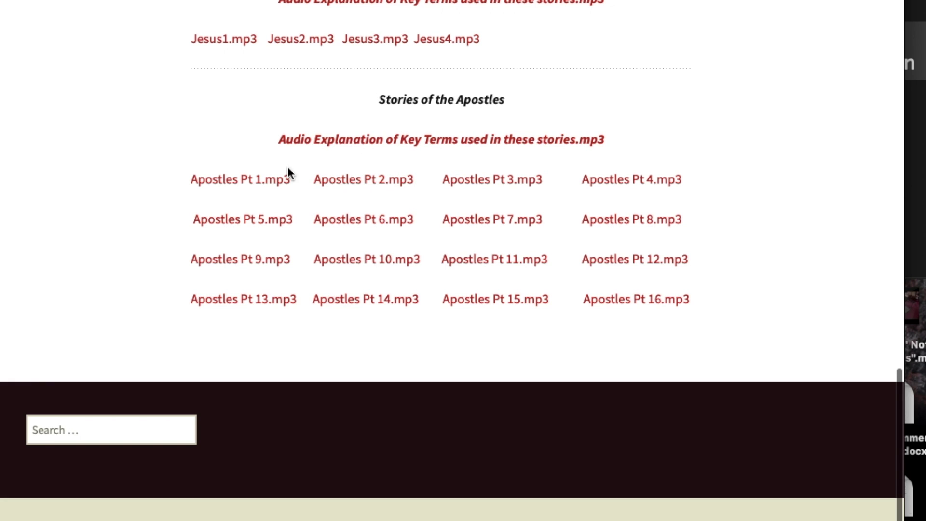
scroll(244, 101, up, 15)
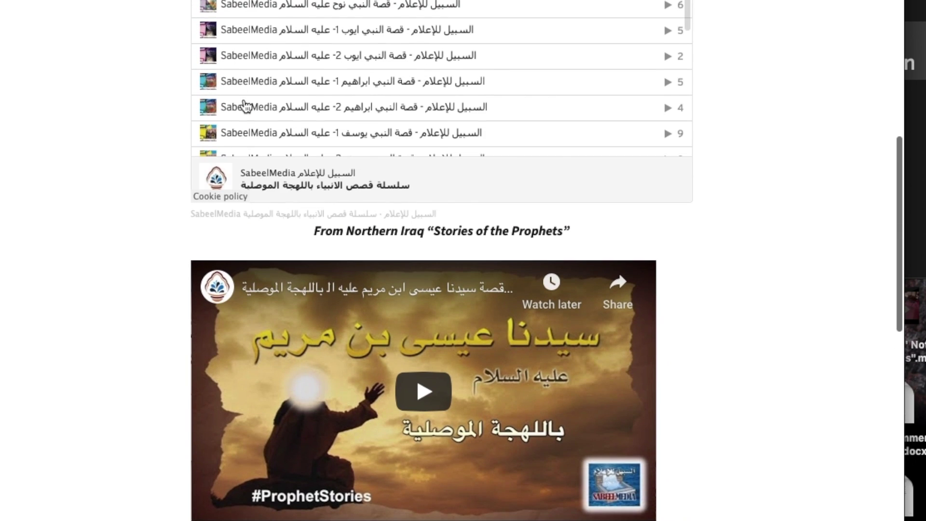
scroll(810, 92, up, 5)
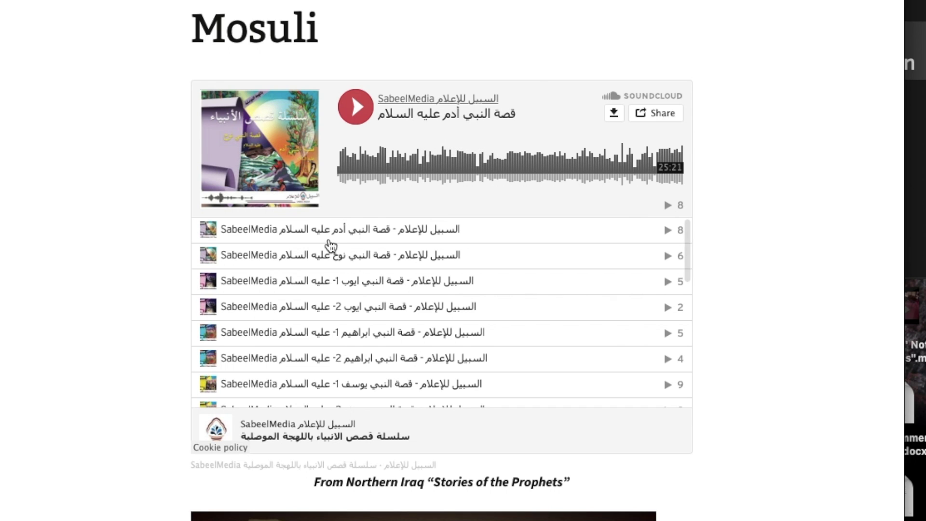
scroll(350, 325, down, 9)
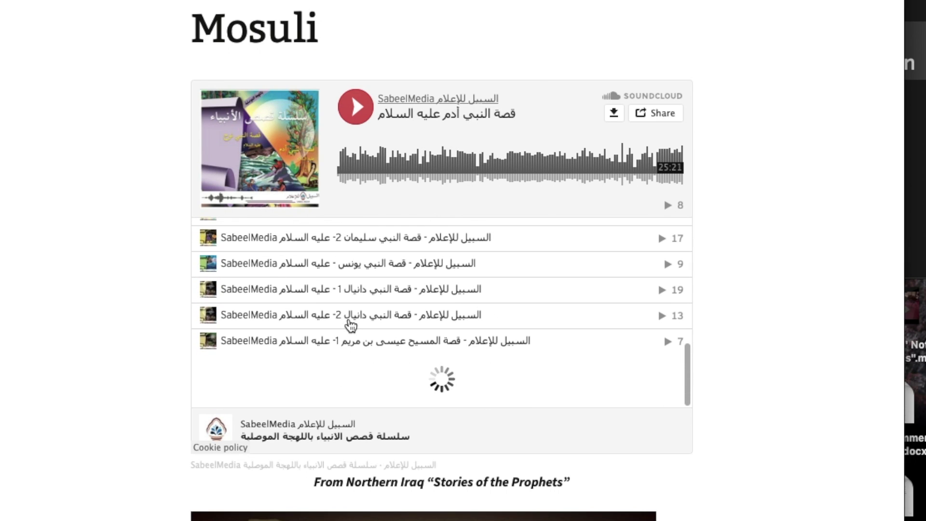
scroll(351, 325, up, 8)
scroll(350, 325, up, 1)
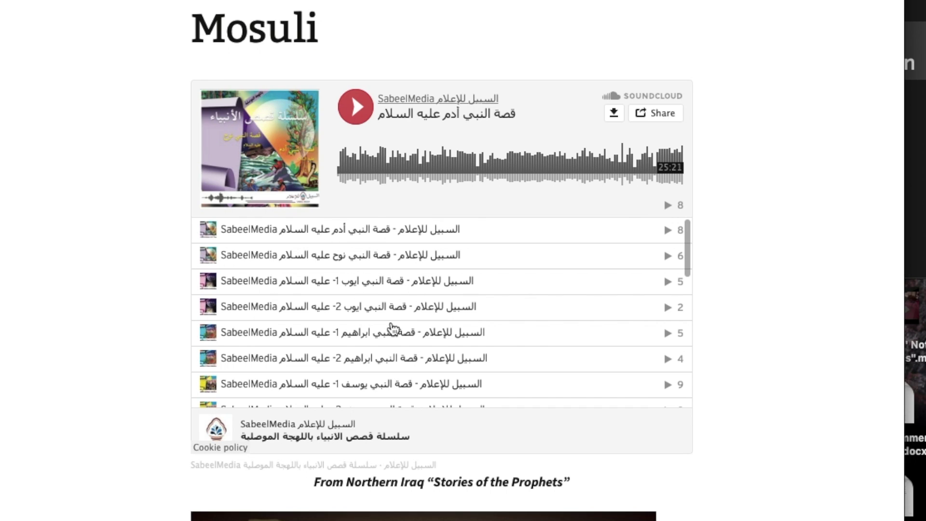
- Download the track قصة النبي أدم عليه السلام from the embedded player, allowing downloads from w.soundcloud.com
click(614, 115)
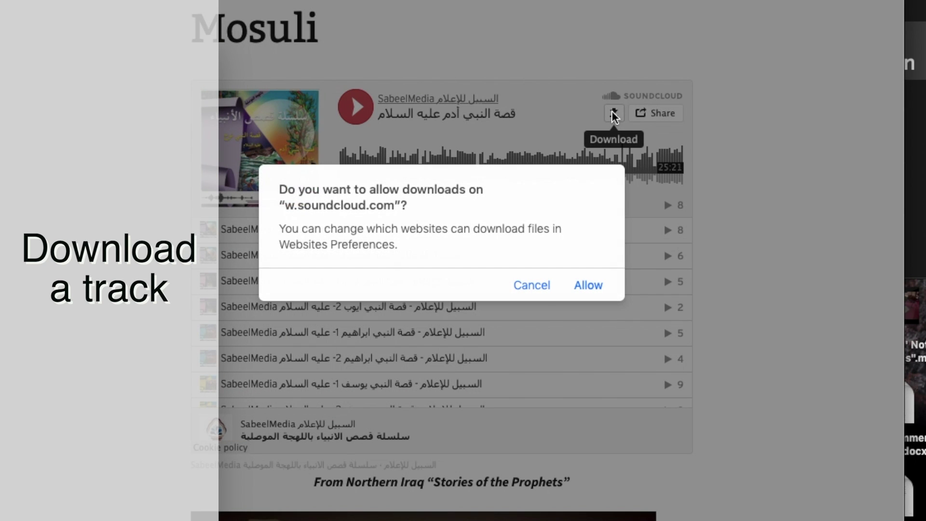
click(591, 290)
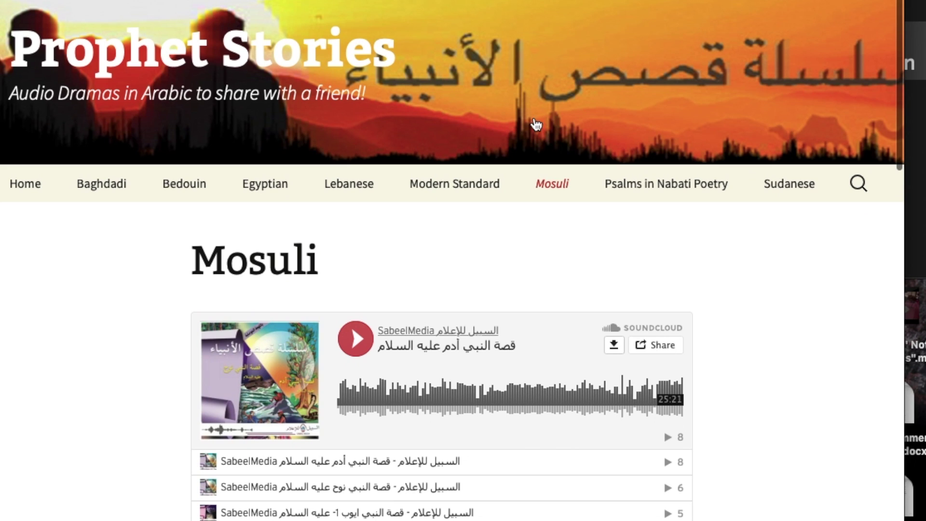
- Return to SoundCloud and open the playlist سلسلة قصص الانبياء باللهجة الموصلية from the account's playlists
mouse_move(473, 196)
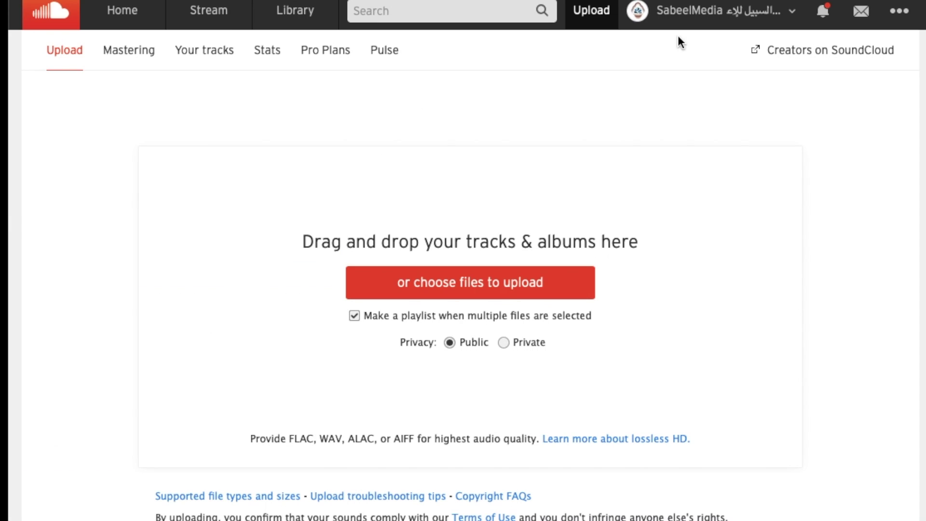
click(677, 12)
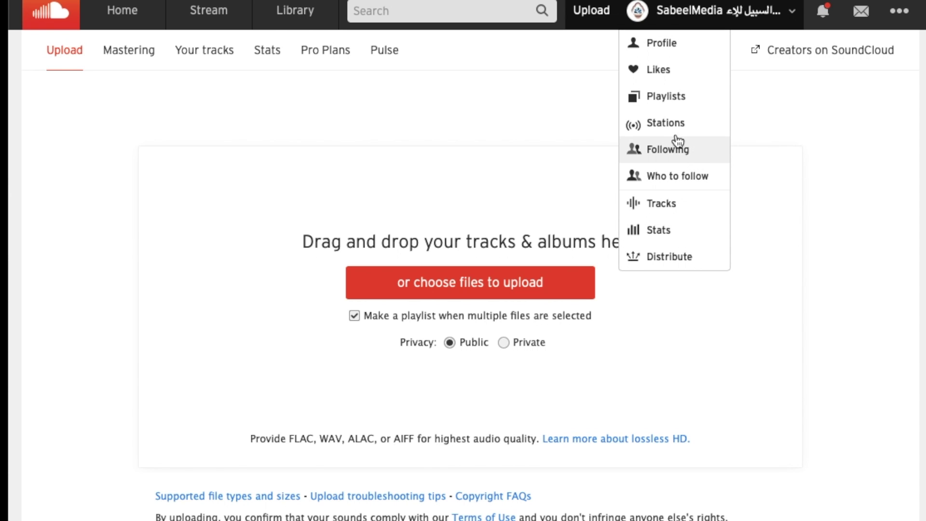
click(660, 96)
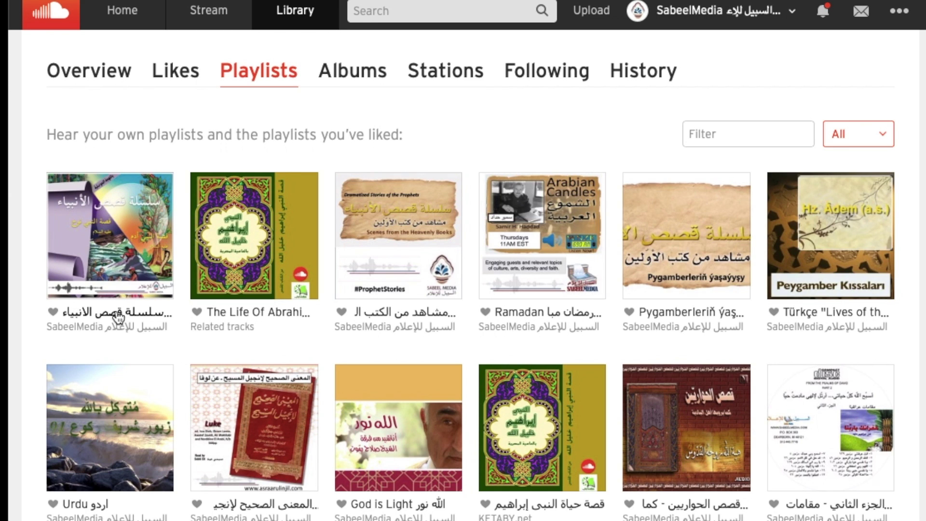
click(117, 314)
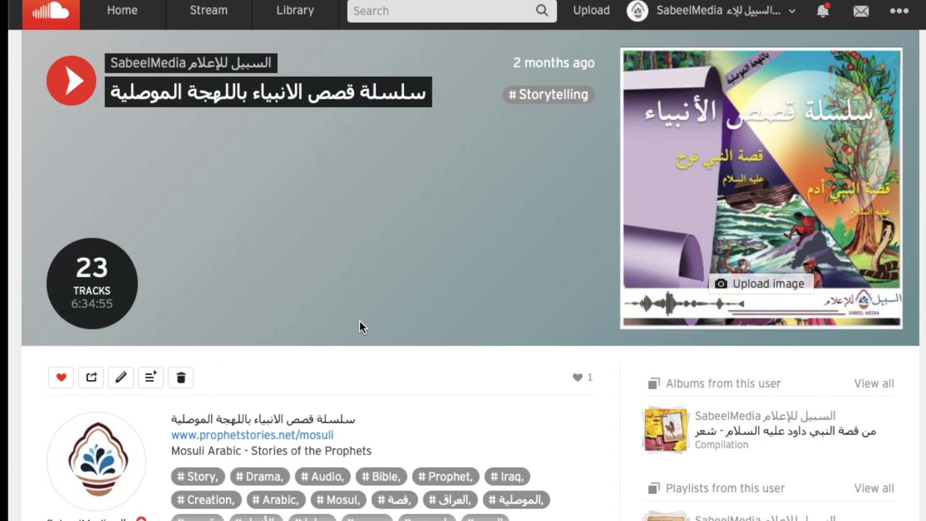
- Open the embed options in the Mosuli playlist's sharing dialog
scroll(360, 322, down, 3)
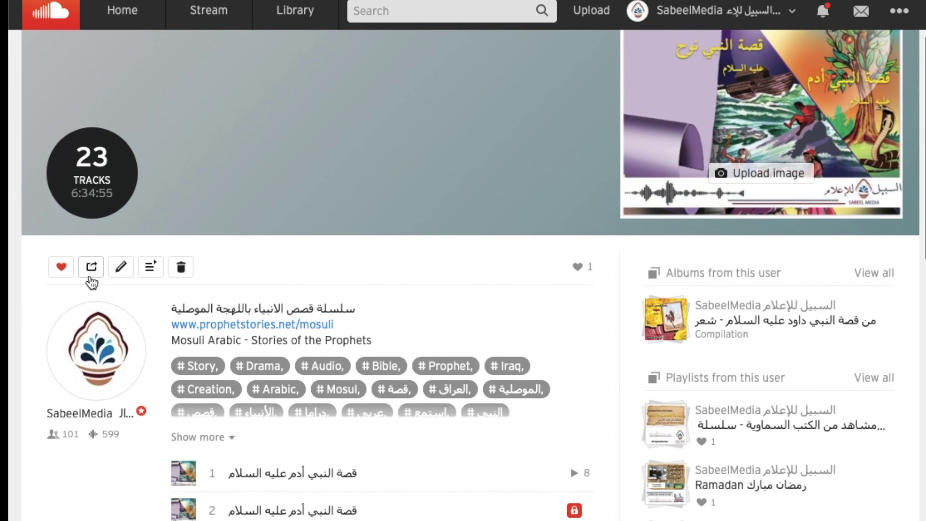
click(94, 272)
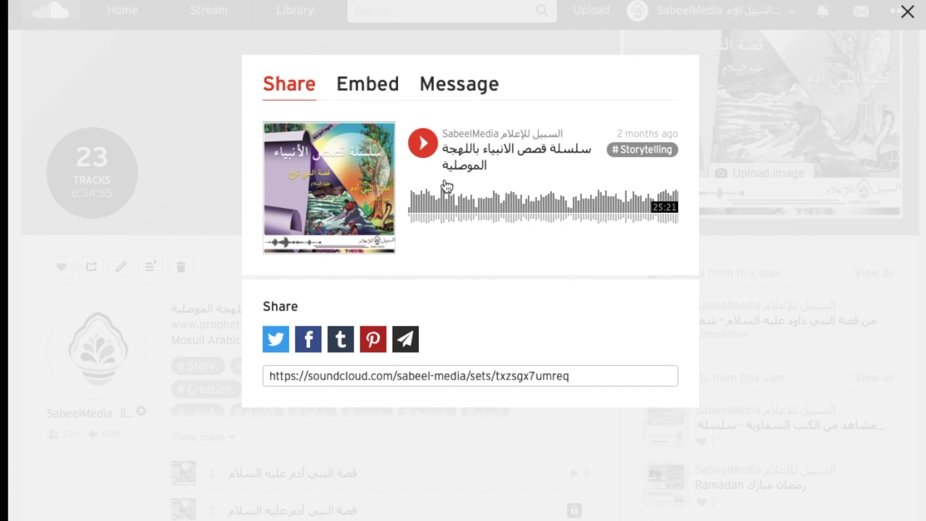
click(369, 96)
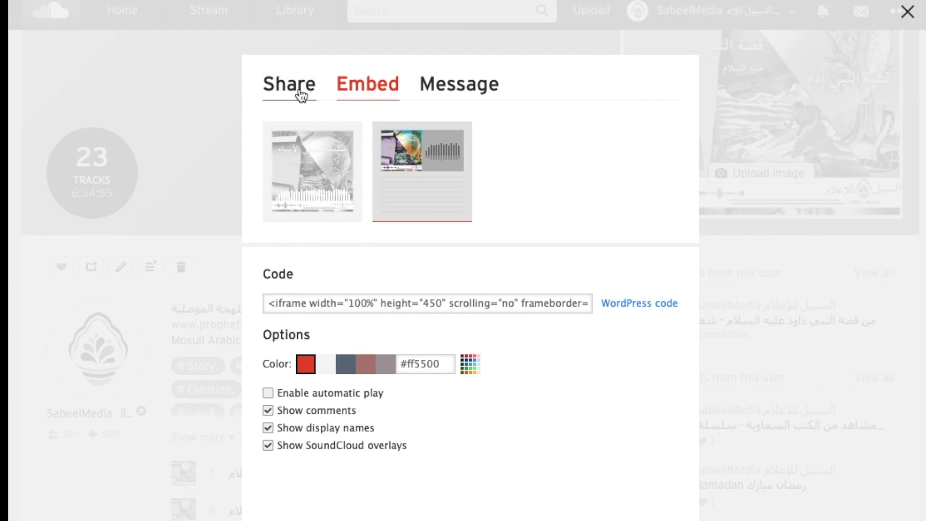
- Compare the playlist's two embed layouts and preview the large-artwork player with its display options
click(325, 171)
click(437, 181)
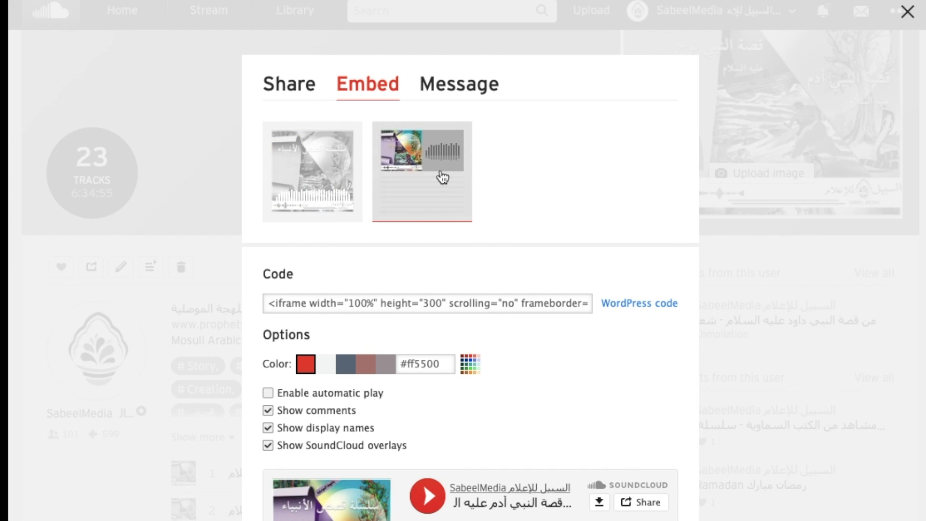
scroll(418, 322, down, 2)
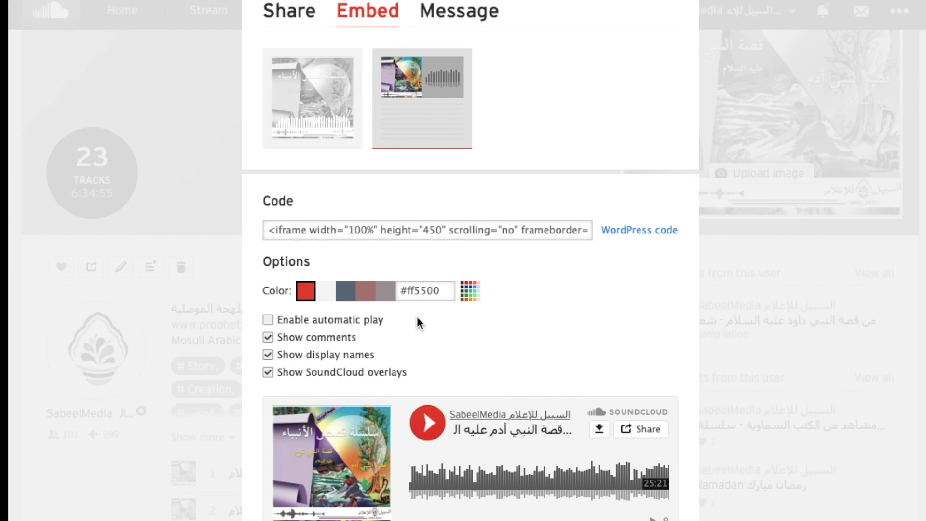
click(328, 118)
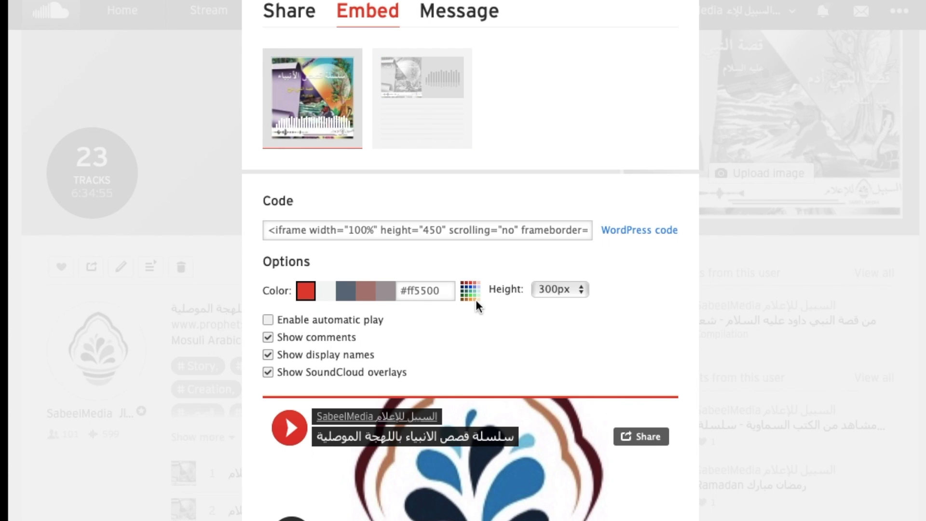
scroll(476, 300, down, 4)
scroll(475, 300, up, 5)
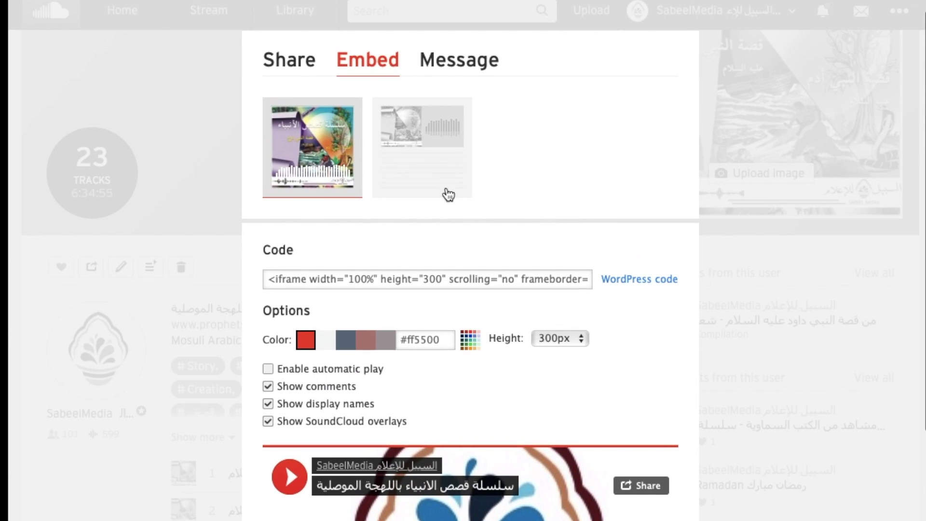
- Set the embed layout to the player with the track list and review its preview and options
click(439, 164)
scroll(537, 322, down, 7)
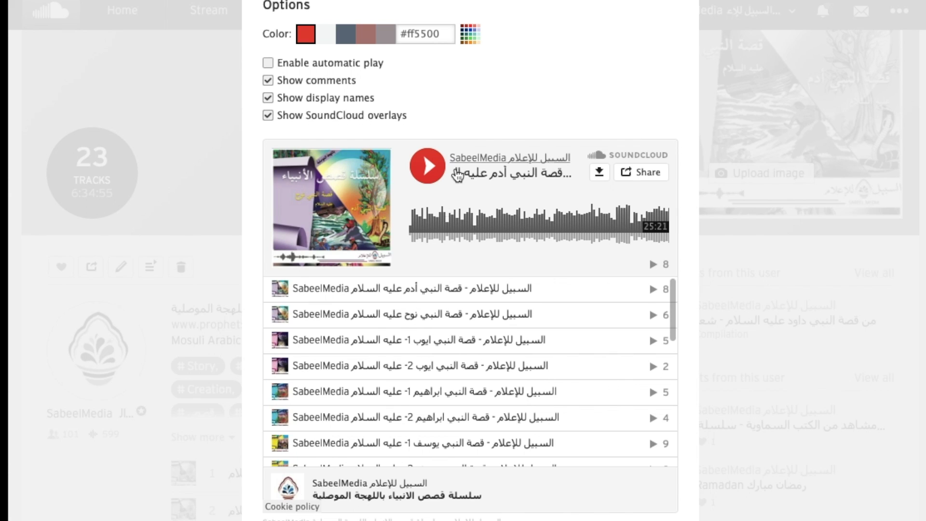
scroll(458, 176, up, 3)
scroll(457, 177, up, 2)
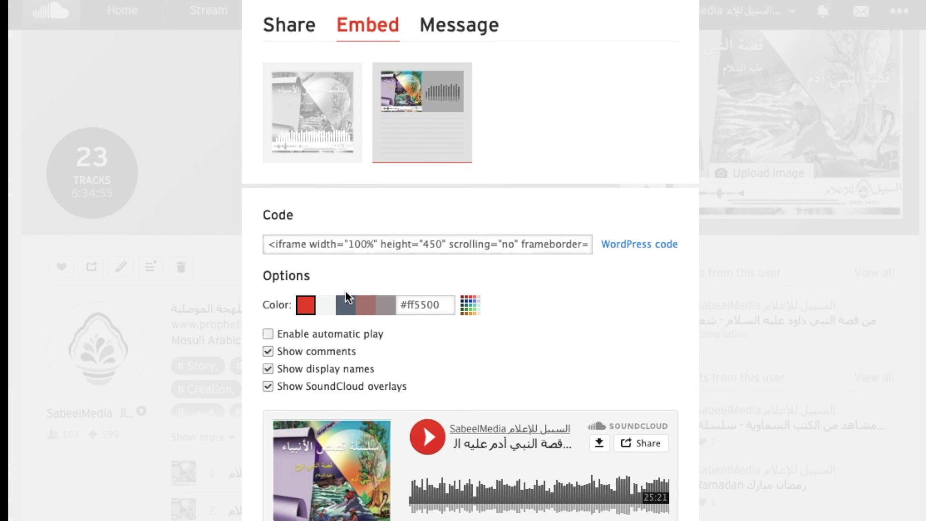
scroll(487, 180, up, 1)
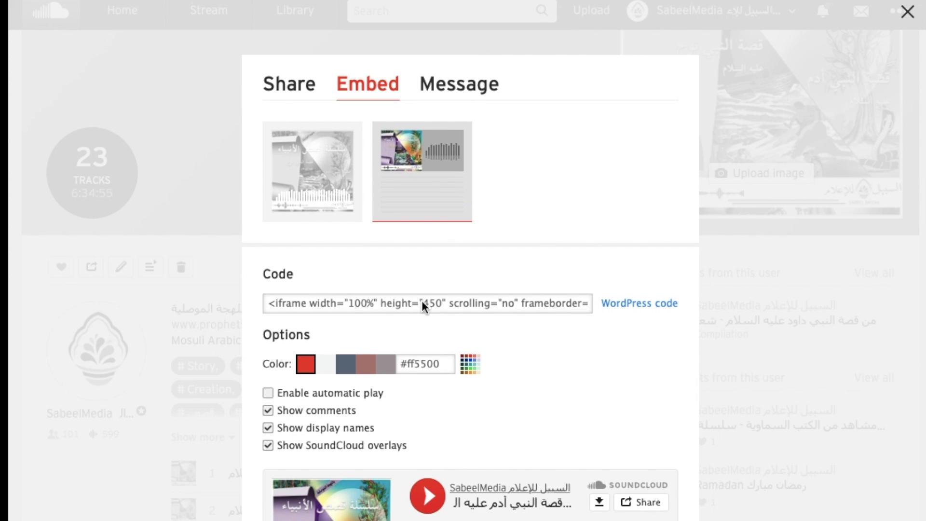
- Switch between both embed layouts, settle on the track-list player and select its full iframe code
click(319, 175)
click(403, 190)
click(325, 186)
click(404, 188)
click(396, 308)
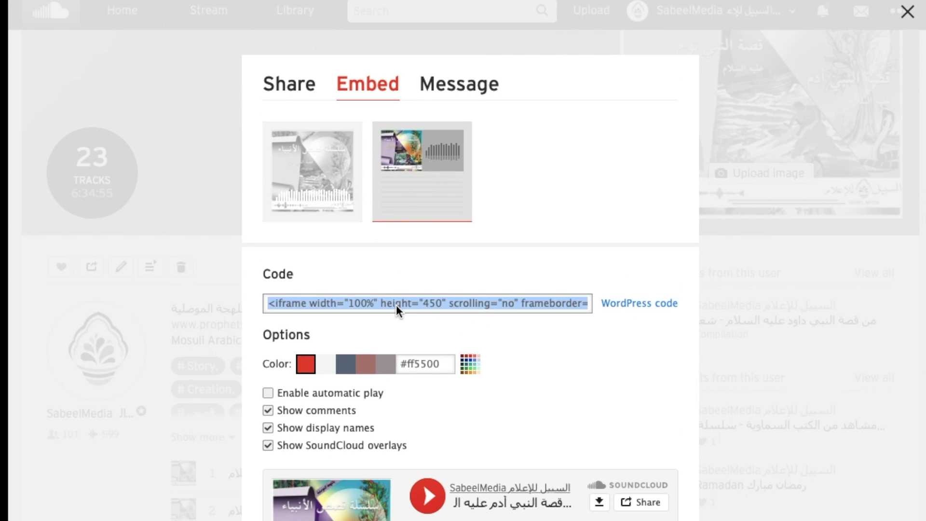